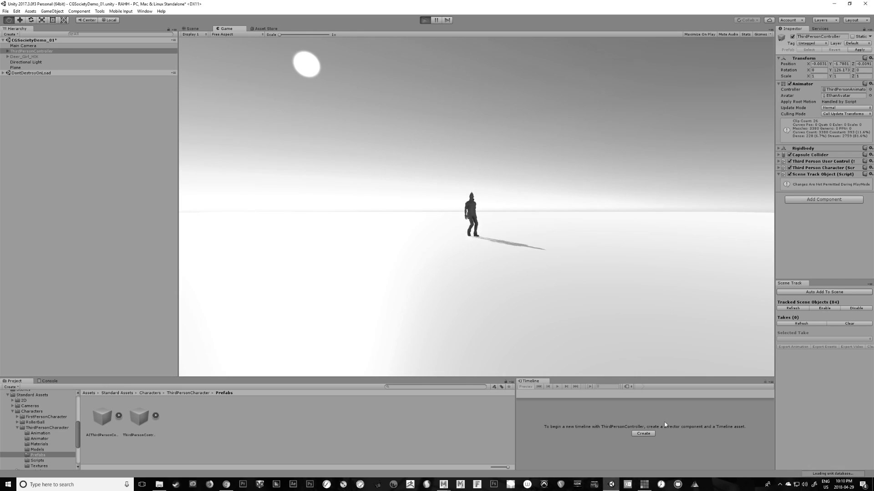
Preview the character's movement in play mode and scrub the Game_Scene timeline to examine the recorded animation
{"action": "key", "text": "w"}
{"action": "key", "text": "s"}
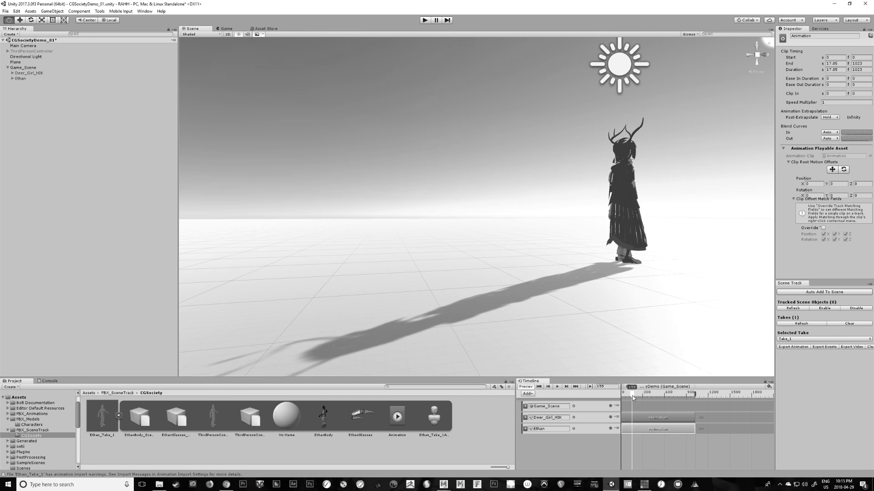
{"action": "left_click_drag", "start_coordinate": [632, 395], "coordinate": [637, 394]}
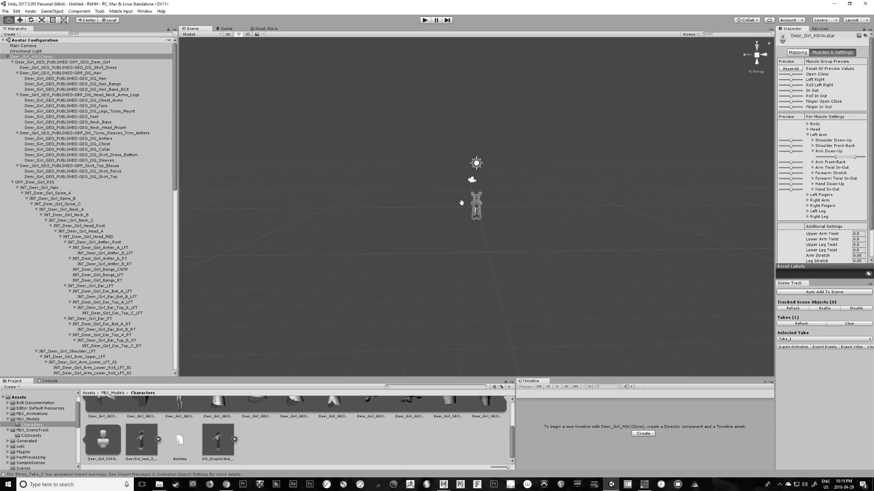
{"action": "right_click_drag", "start_coordinate": [460, 202], "coordinate": [663, 298], "text": "alt"}
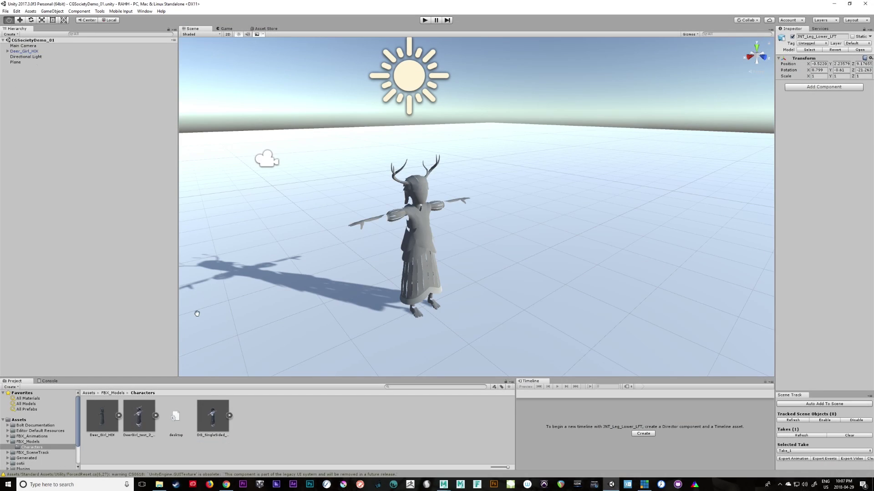
Collapse and select the Deer_Girl_HIK character, examine it in the scene from another angle, and clear the selection
{"action": "left_click", "coordinate": [25, 51]}
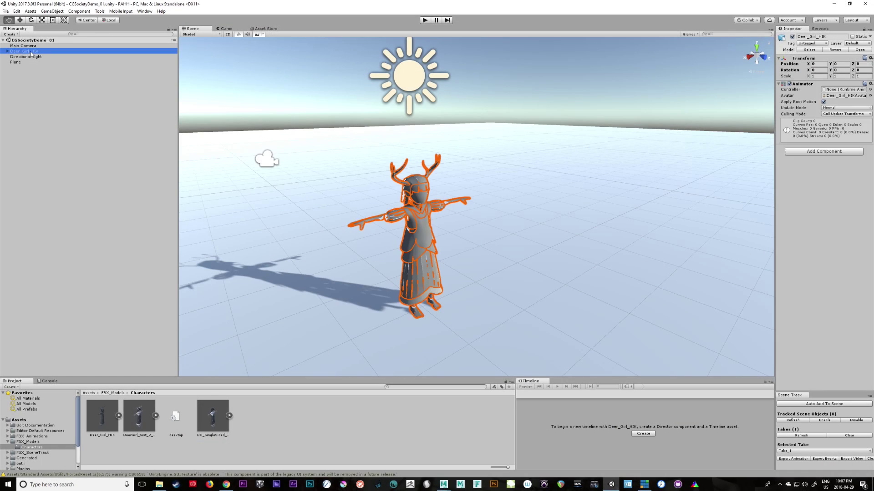
{"action": "left_click_drag", "start_coordinate": [536, 269], "coordinate": [575, 274]}
{"action": "left_click", "coordinate": [308, 418]}
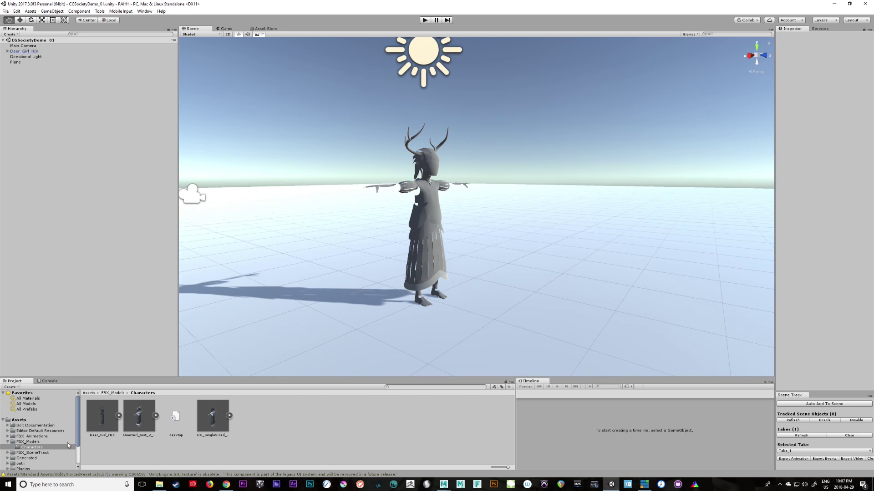
Place the ThirdPersonController prefab from Standard Assets > Characters > ThirdPersonCharacter > Prefabs in the scene at position 0, 0, 0
{"action": "left_click_drag", "start_coordinate": [78, 433], "coordinate": [57, 452]}
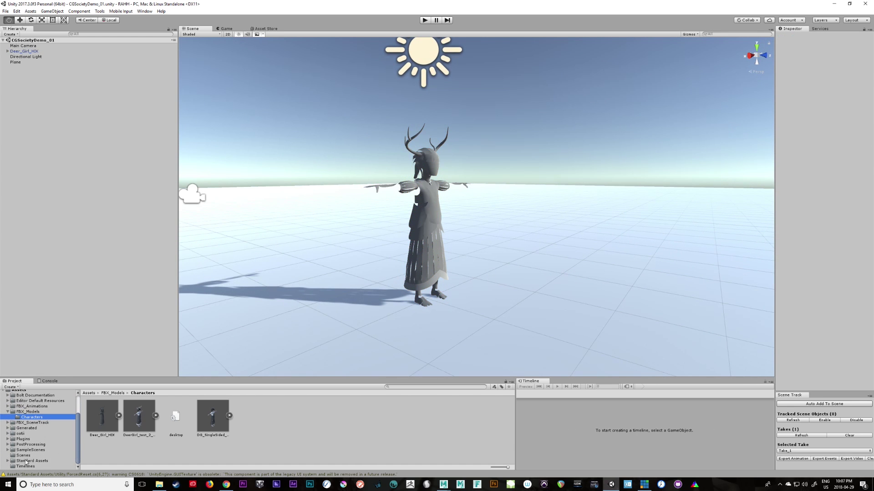
{"action": "left_click", "coordinate": [7, 461]}
{"action": "left_click_drag", "start_coordinate": [77, 412], "coordinate": [80, 436]}
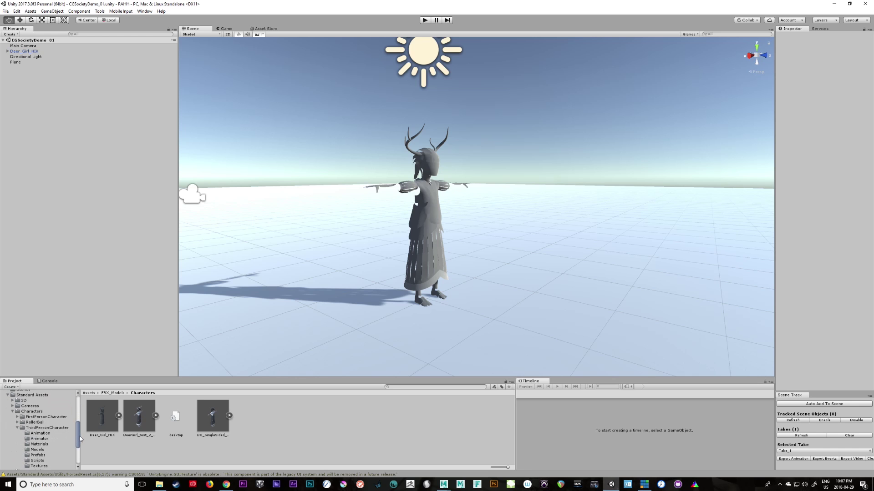
{"action": "left_click", "coordinate": [44, 428]}
{"action": "left_click", "coordinate": [17, 427]}
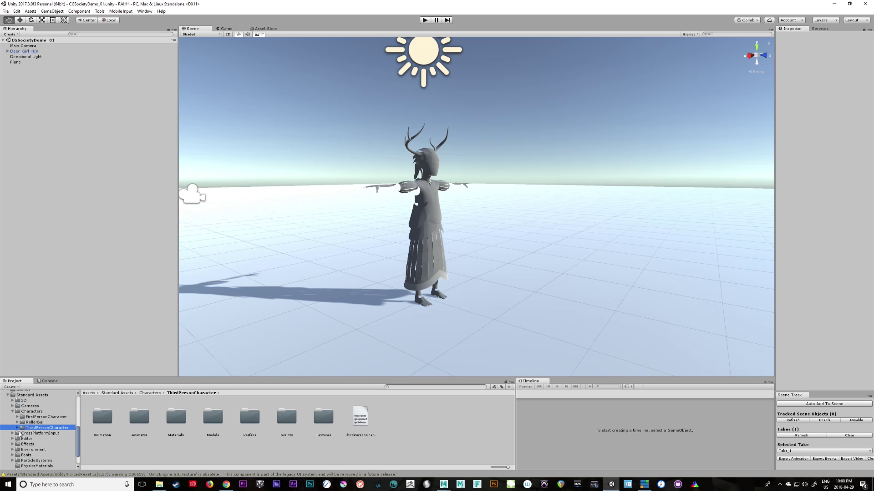
{"action": "left_click", "coordinate": [17, 428]}
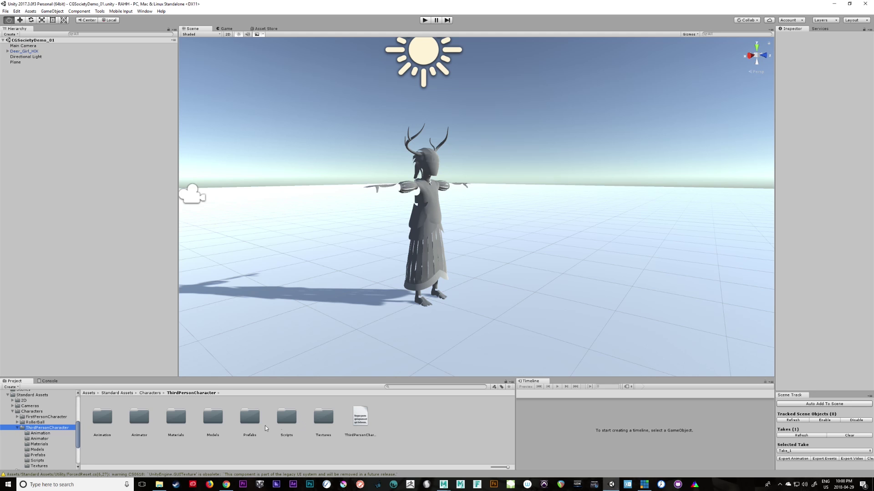
{"action": "double_click", "coordinate": [248, 420]}
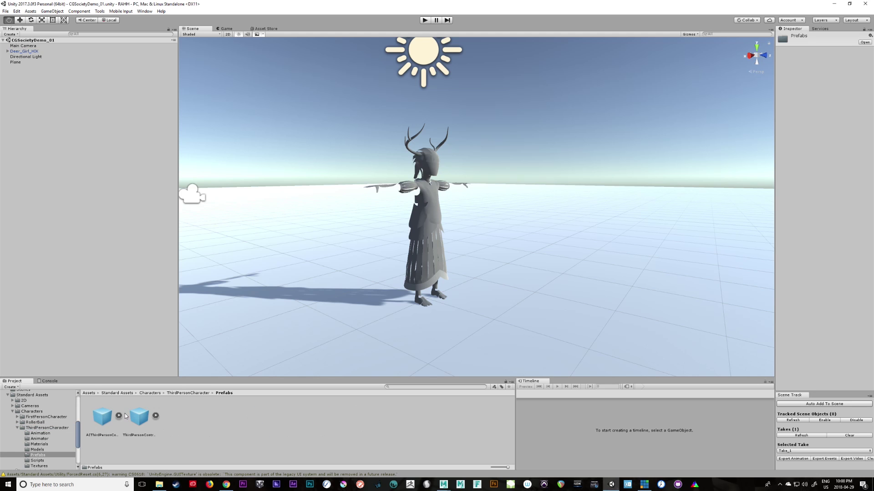
{"action": "left_click_drag", "start_coordinate": [139, 422], "coordinate": [535, 278]}
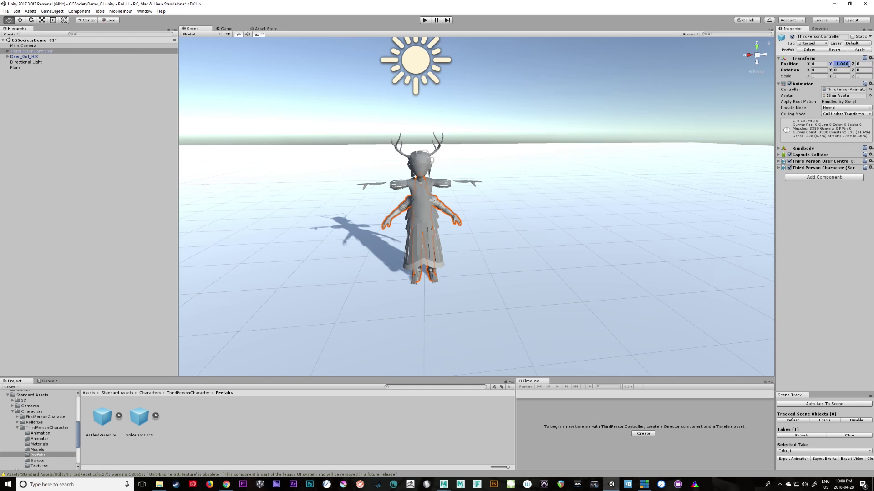
Deactivate Deer_Girl_HIK and test the ThirdPersonController character's movement in play mode
{"action": "left_click", "coordinate": [23, 56]}
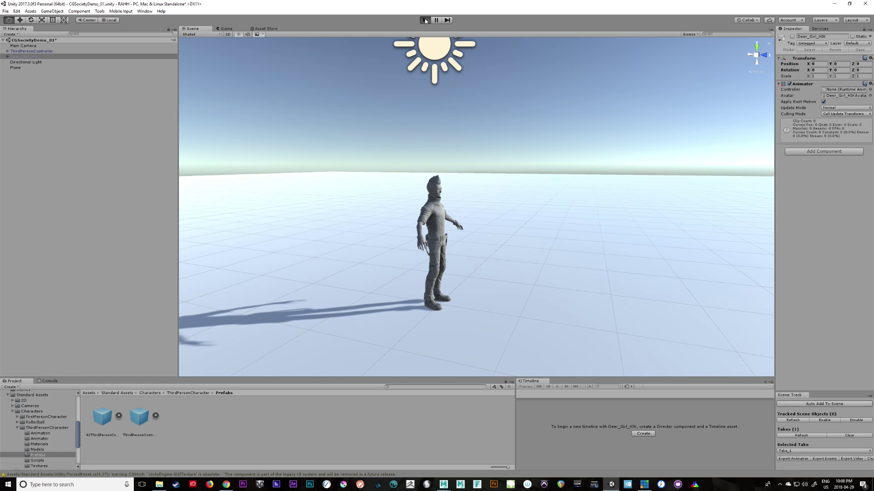
{"action": "left_click", "coordinate": [424, 20]}
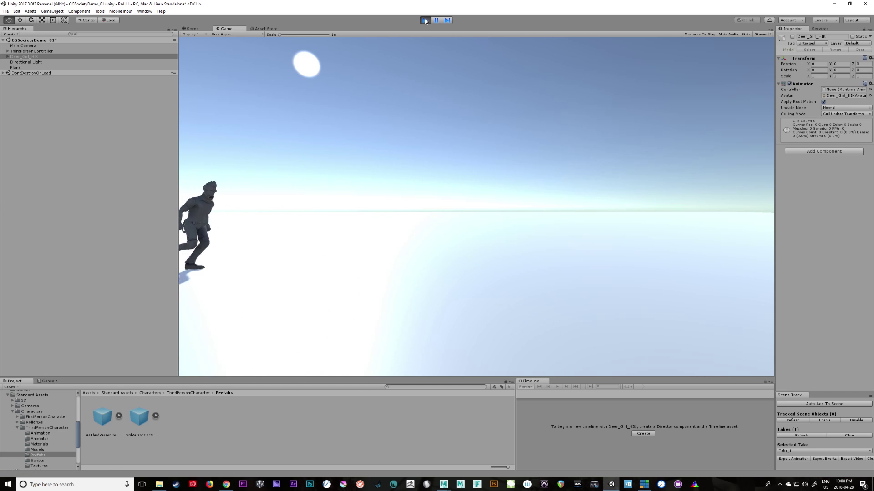
{"action": "left_click", "coordinate": [425, 20]}
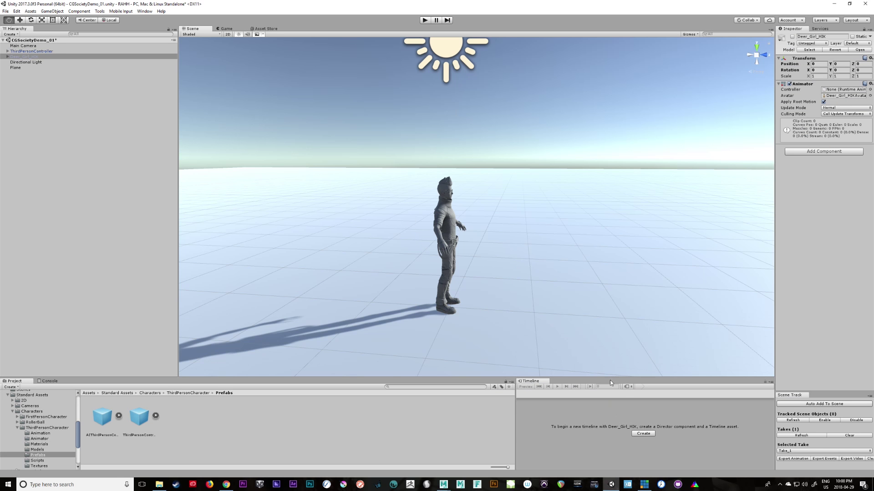
Reopen the Scene Track window, dock it enlarged below the Inspector, and clear all existing SceneTrack take data
{"action": "left_click_drag", "start_coordinate": [545, 318], "coordinate": [592, 288], "text": "alt"}
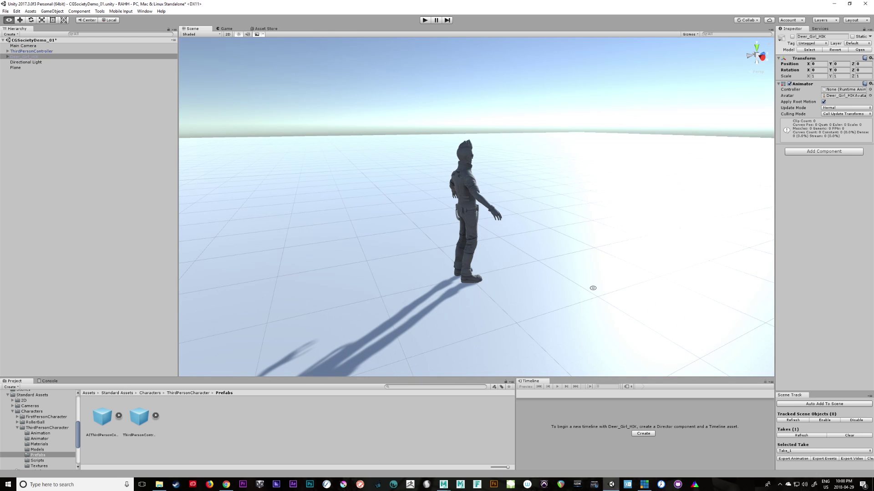
{"action": "left_click_drag", "start_coordinate": [791, 395], "coordinate": [595, 147]}
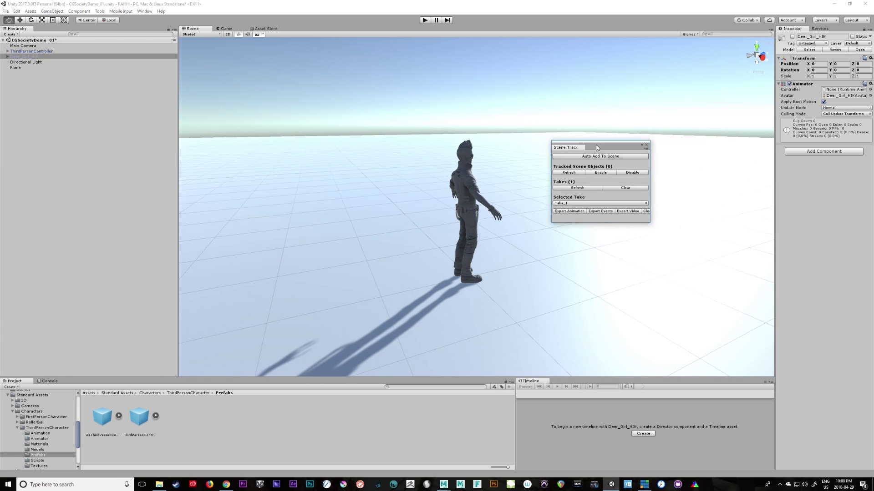
{"action": "left_click", "coordinate": [641, 142]}
{"action": "left_click", "coordinate": [144, 11]}
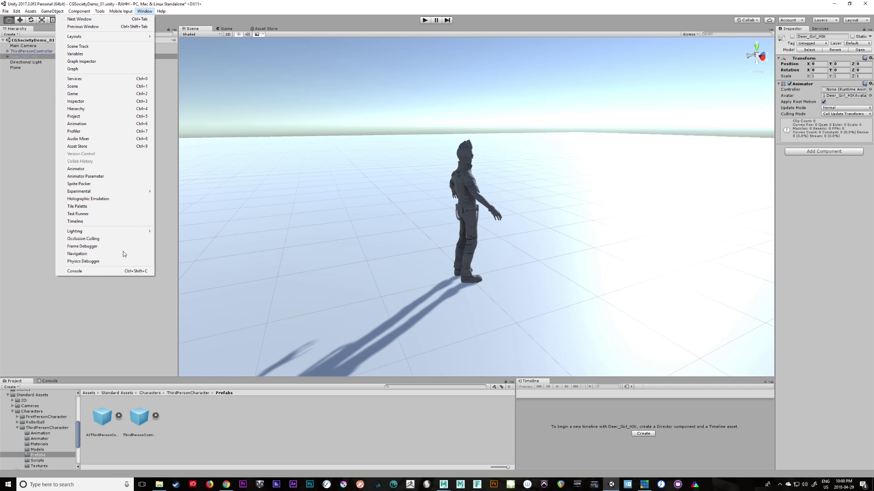
{"action": "left_click", "coordinate": [116, 47]}
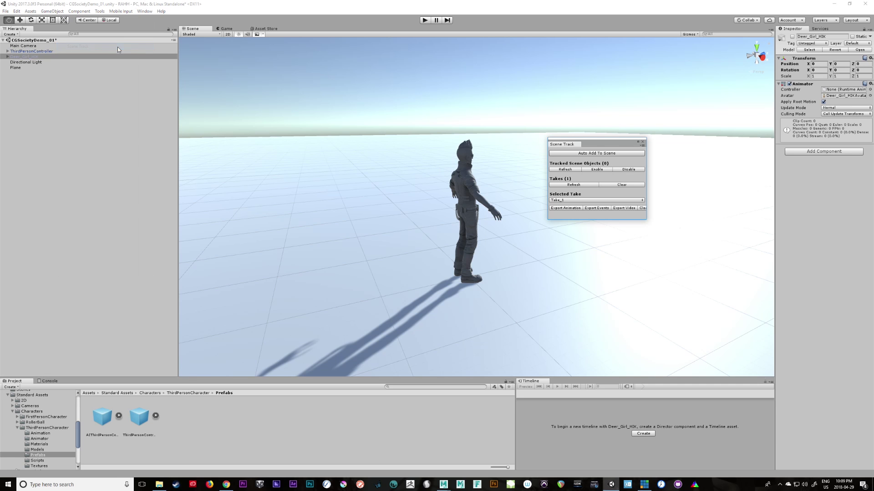
{"action": "left_click_drag", "start_coordinate": [563, 147], "coordinate": [807, 406]}
{"action": "left_click_drag", "start_coordinate": [811, 322], "coordinate": [818, 279]}
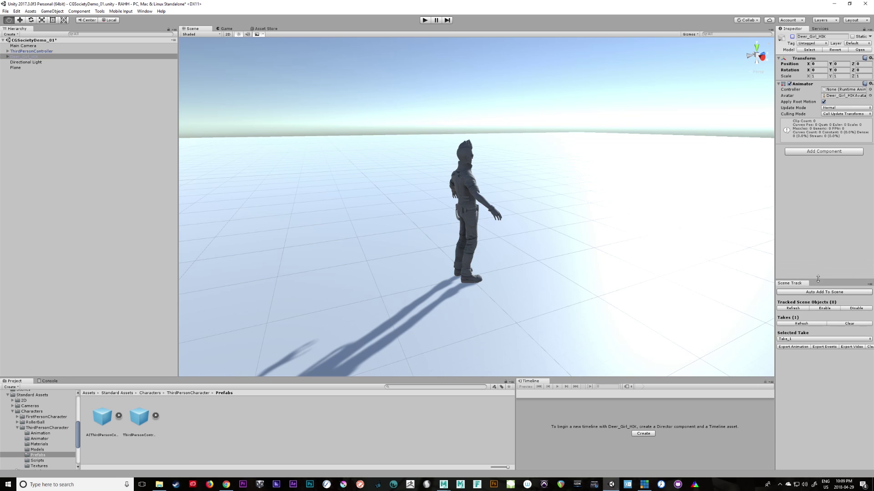
{"action": "left_click", "coordinate": [851, 324]}
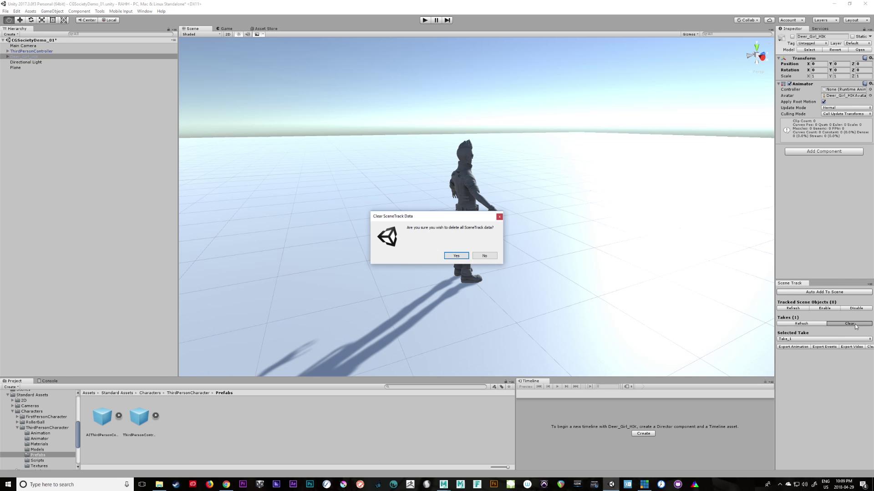
{"action": "left_click", "coordinate": [455, 258]}
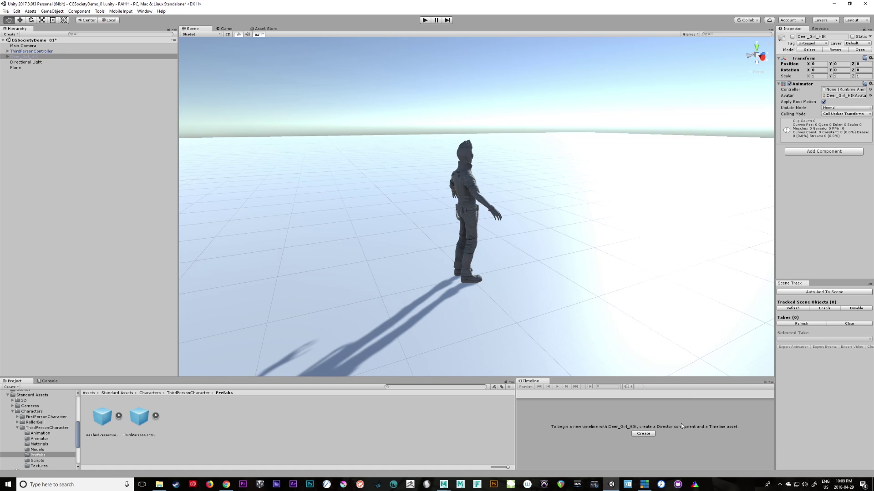
Add a Scene Track Object component to the ThirdPersonController object
{"action": "left_click_drag", "start_coordinate": [634, 339], "coordinate": [548, 351], "text": "alt"}
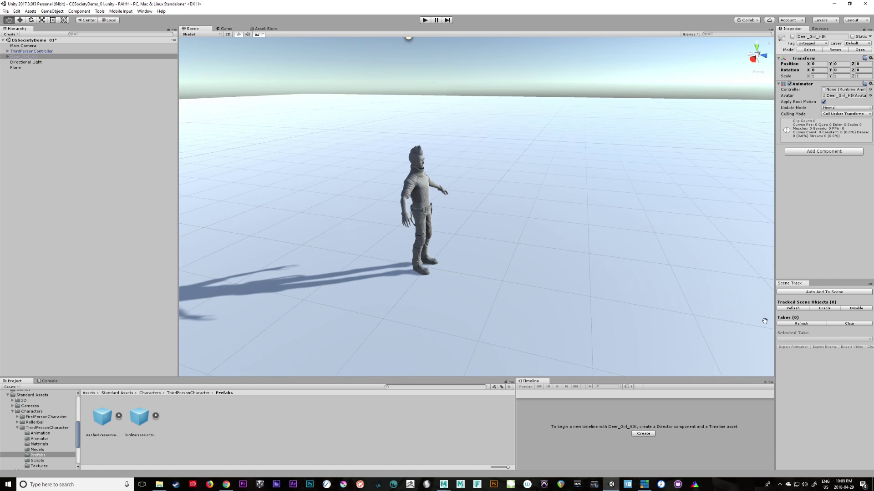
{"action": "left_click_drag", "start_coordinate": [764, 321], "coordinate": [579, 308], "text": "alt"}
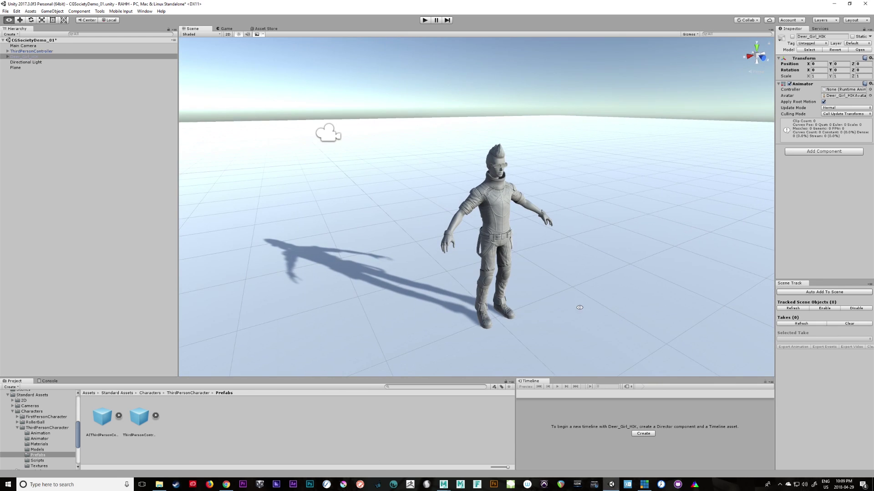
{"action": "left_click_drag", "start_coordinate": [637, 338], "coordinate": [552, 357], "text": "alt"}
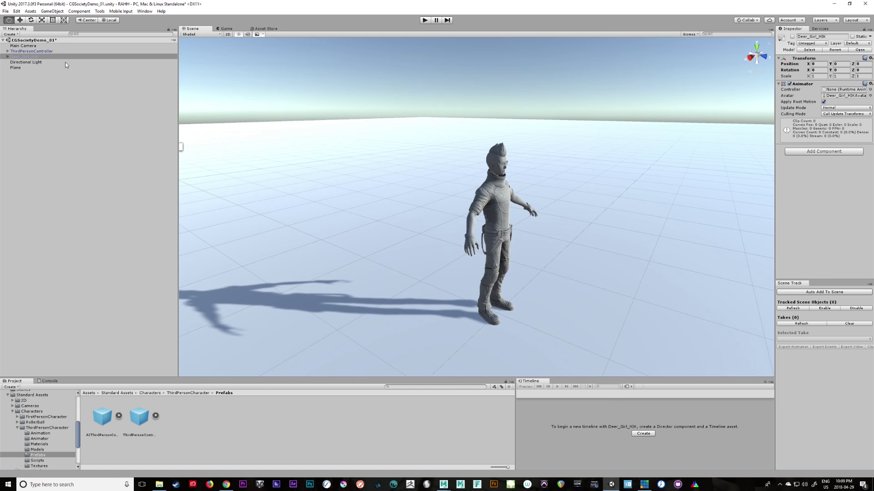
{"action": "mouse_move", "coordinate": [650, 338]}
{"action": "left_mouse_down", "text": "alt"}
{"action": "mouse_move", "coordinate": [578, 342]}
{"action": "mouse_move", "coordinate": [655, 342]}
{"action": "left_mouse_up", "text": "alt"}
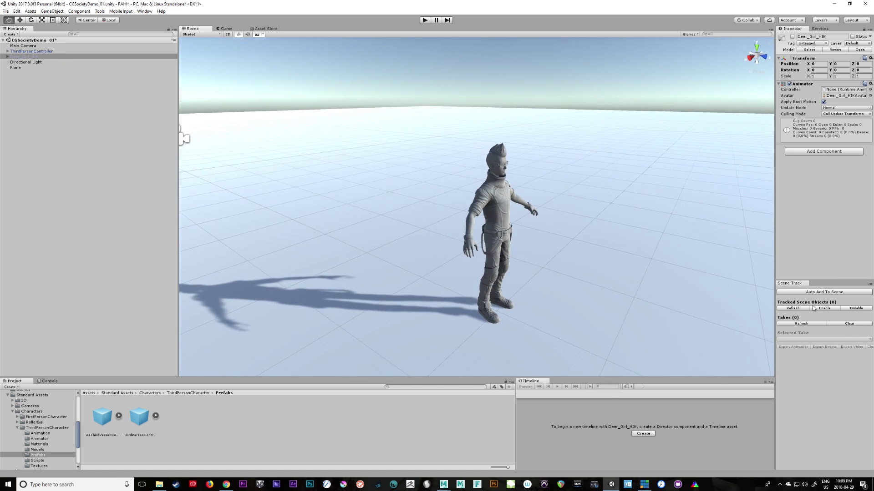
{"action": "left_click", "coordinate": [43, 51]}
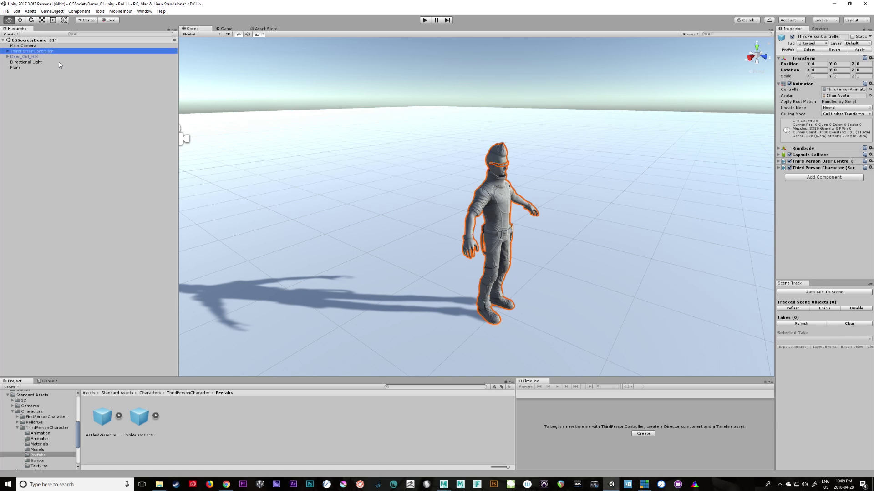
{"action": "left_click", "coordinate": [813, 177]}
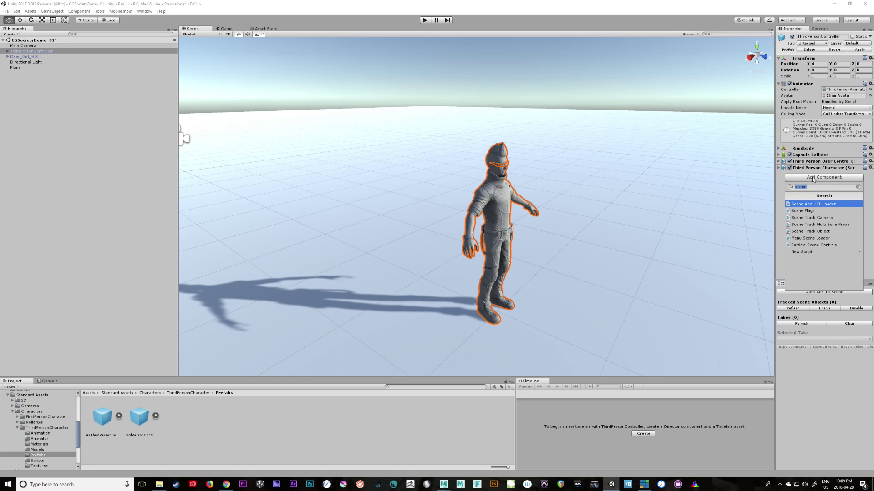
{"action": "key", "text": "BackSpace"}
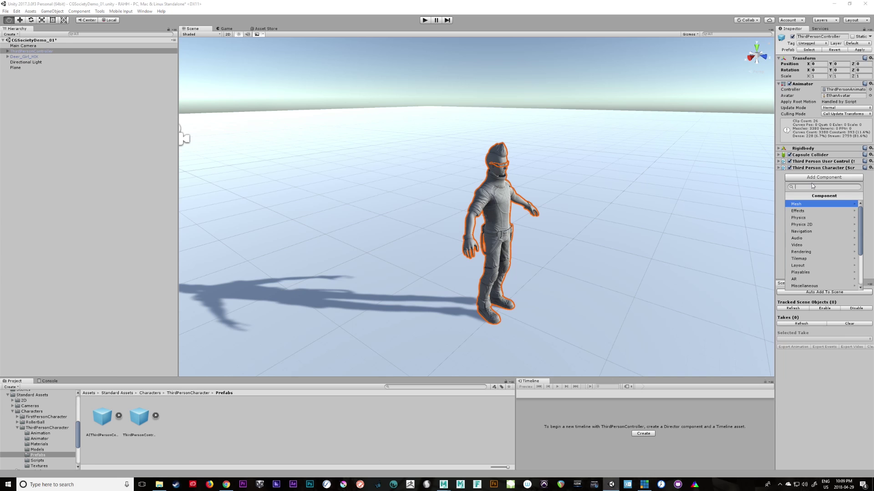
{"action": "type", "text": "scene"}
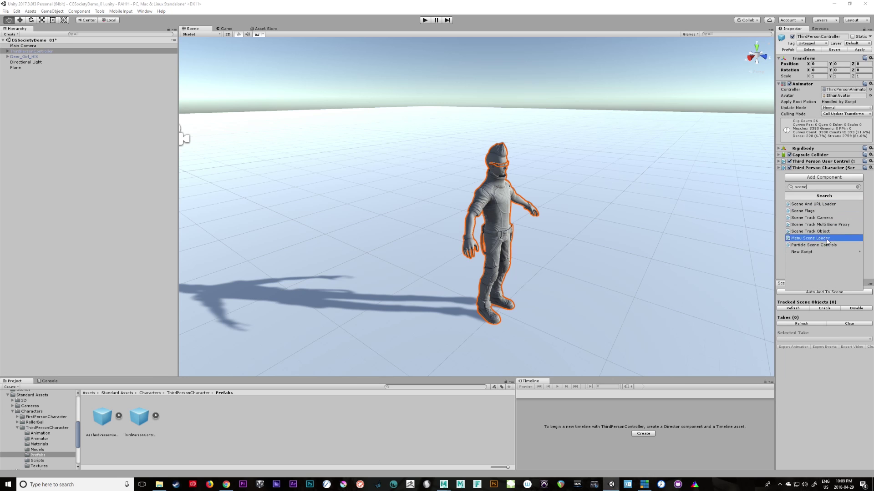
{"action": "left_click", "coordinate": [825, 231]}
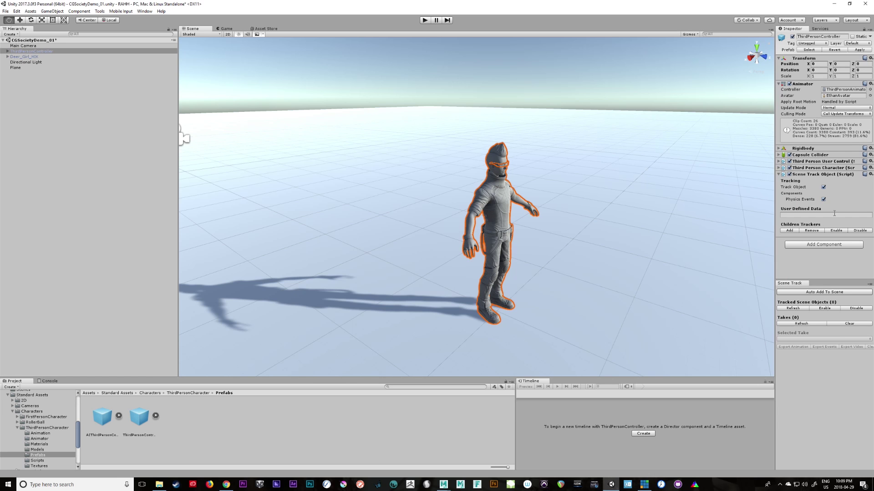
Refresh the Scene Track takes and add children trackers to the ThirdPersonController's Scene Track Object component
{"action": "left_click", "coordinate": [805, 324]}
{"action": "left_click", "coordinate": [790, 231]}
{"action": "left_click_drag", "start_coordinate": [562, 310], "coordinate": [626, 289], "text": "alt"}
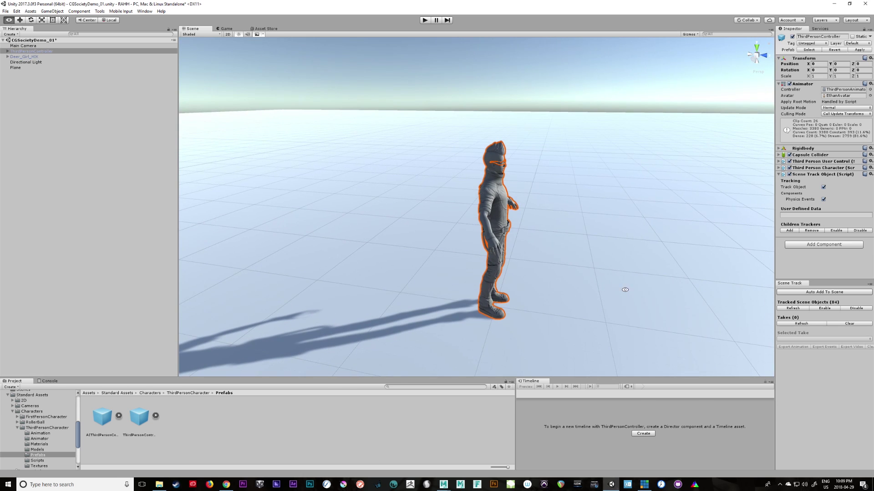
Record a SceneTrack take in play mode by running and jumping the ThirdPersonController character around, and refresh the Scene Track lists
{"action": "left_click", "coordinate": [424, 21]}
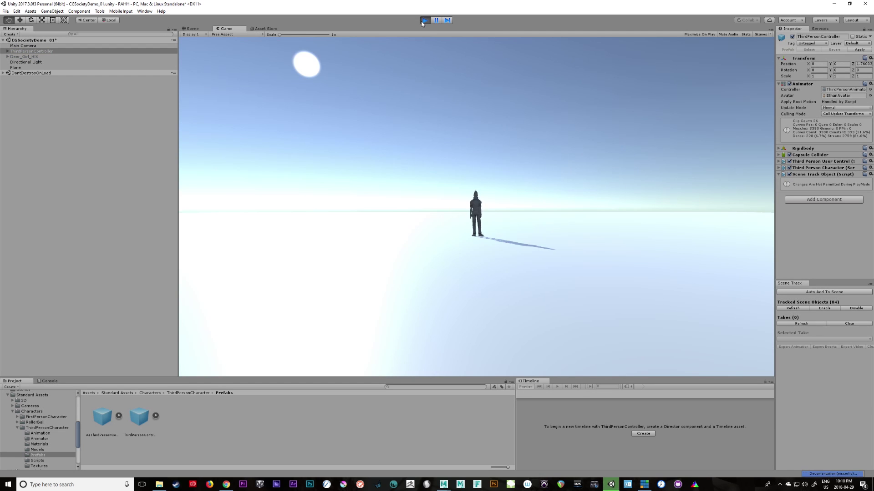
{"action": "key", "text": "s"}
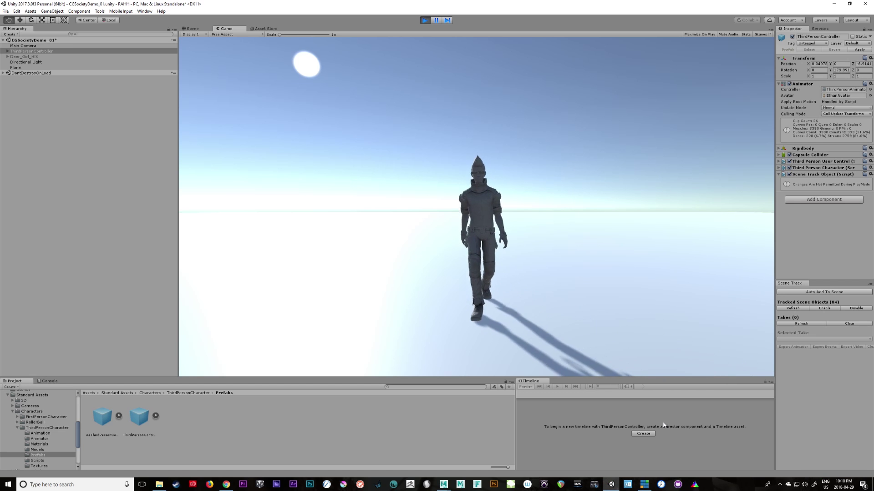
{"action": "key", "text": "d"}
{"action": "key", "text": "a"}
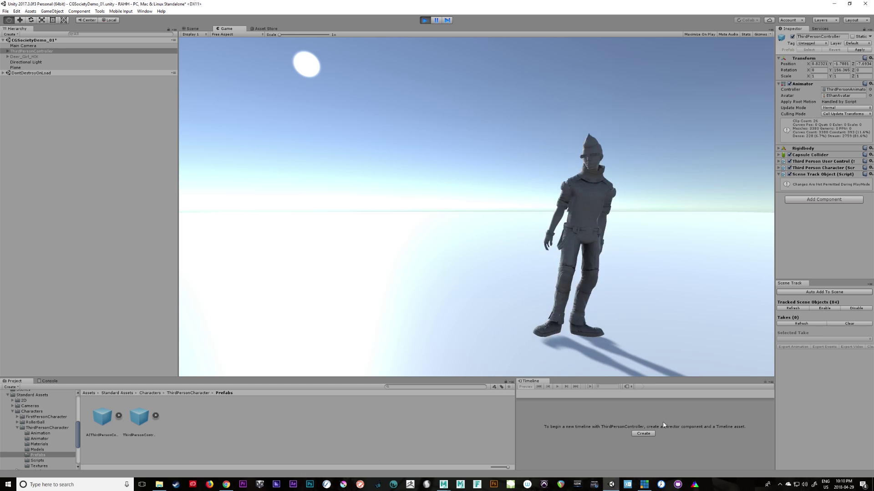
{"action": "key", "text": "w"}
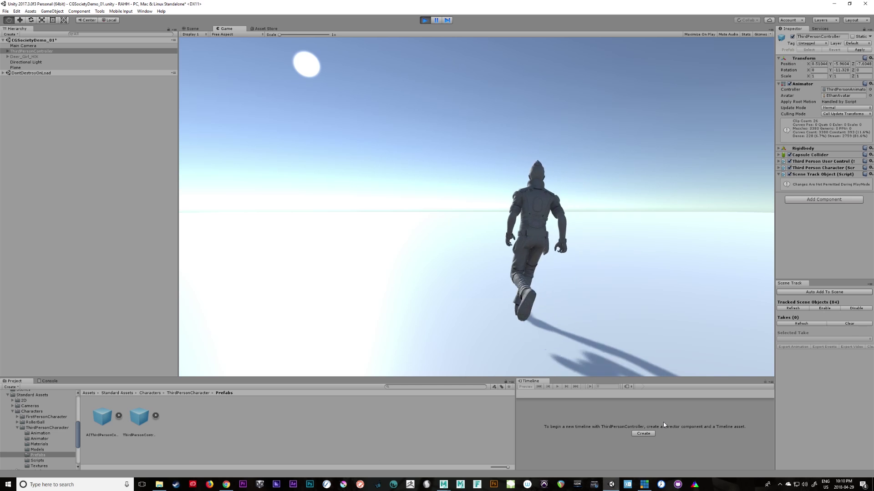
{"action": "key", "text": "space"}
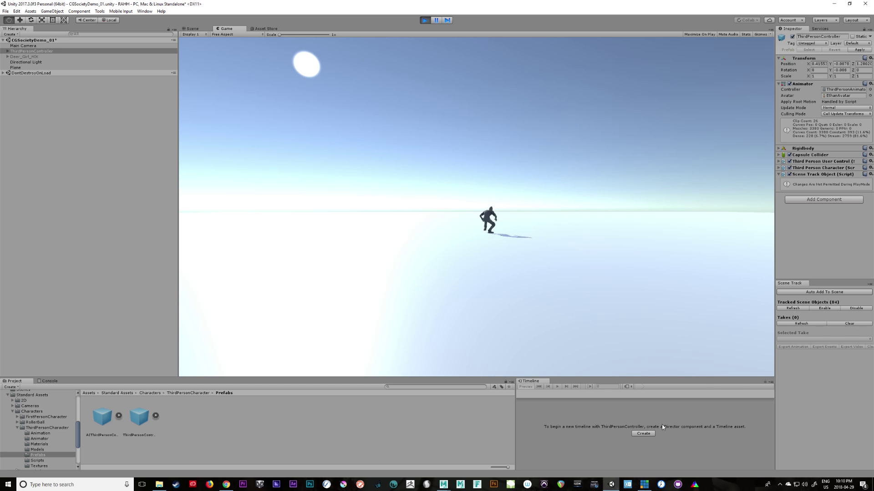
{"action": "key", "text": "s"}
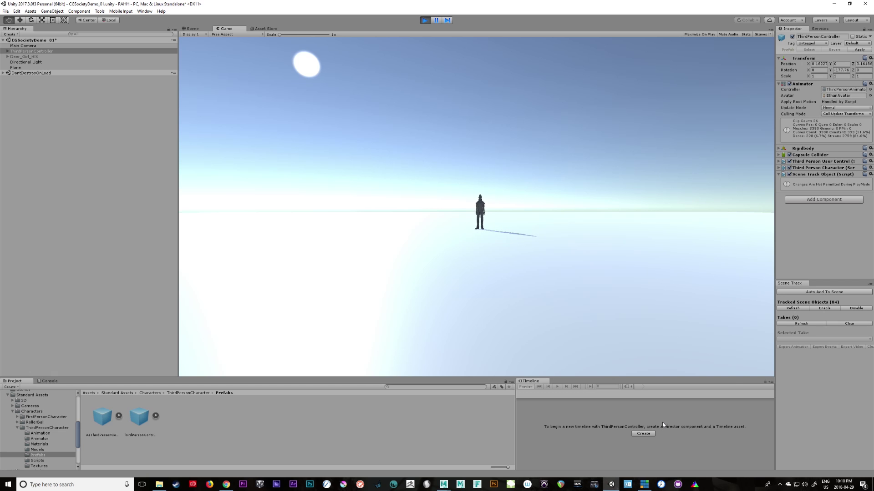
{"action": "left_click", "coordinate": [424, 21]}
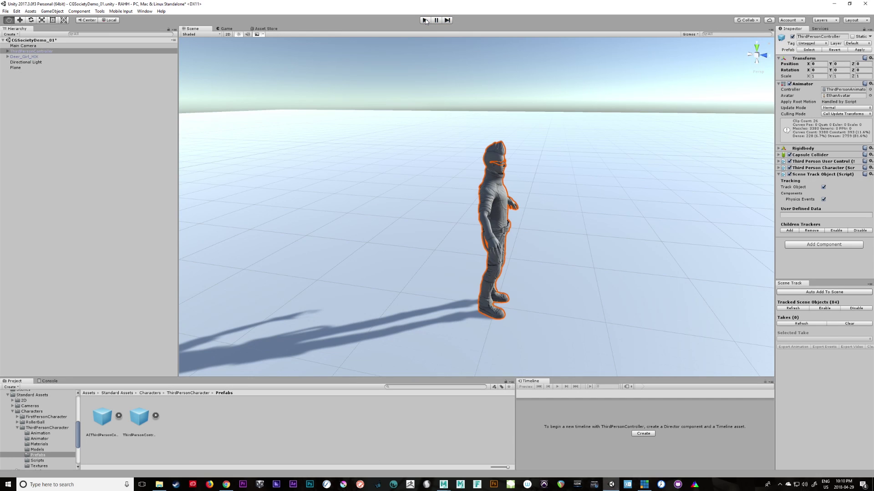
{"action": "left_click", "coordinate": [796, 309]}
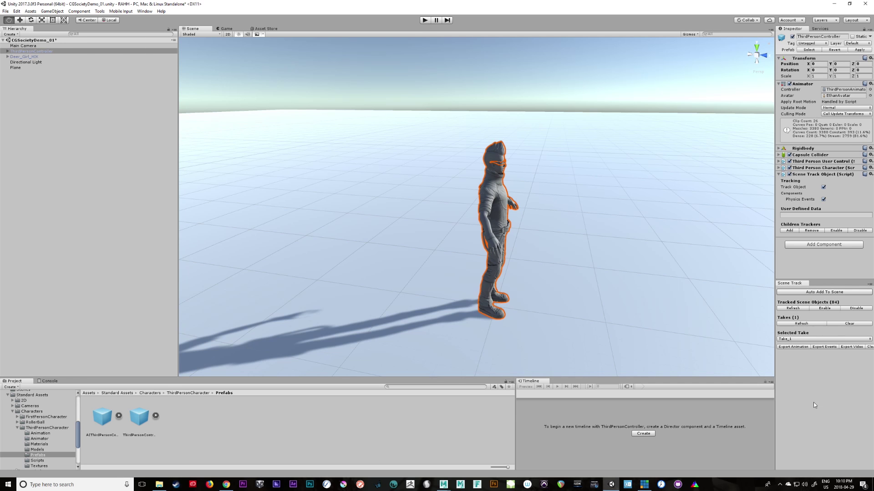
Export the animation of Take_1 as Ethan_Take_1.fbx into the Assets/FBX_SceneTrack/CGSociety folder
{"action": "left_click", "coordinate": [805, 347]}
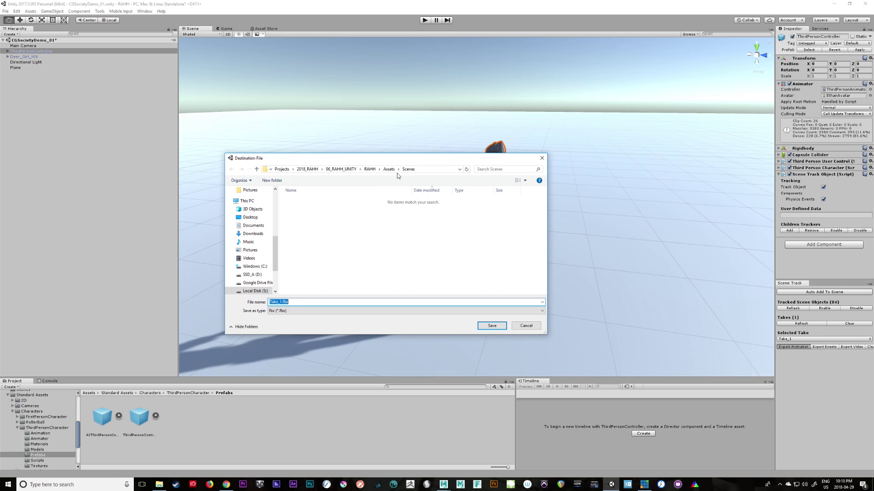
{"action": "left_click", "coordinate": [282, 302]}
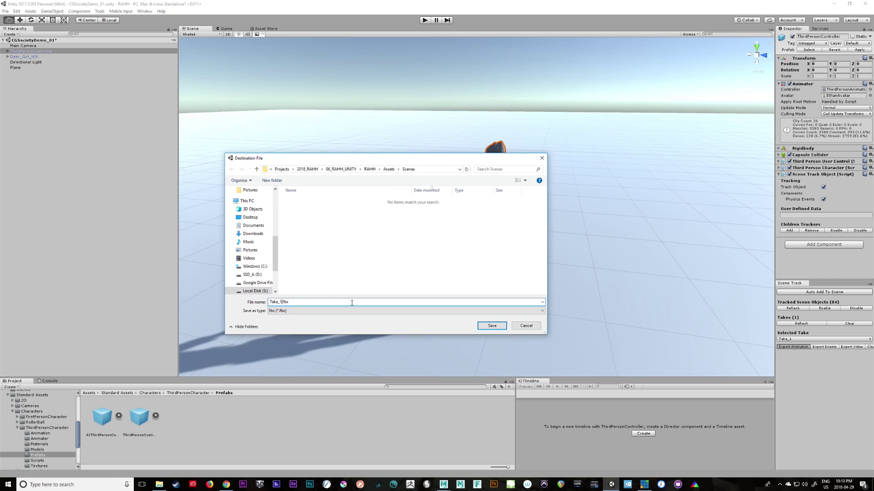
{"action": "left_click", "coordinate": [392, 171]}
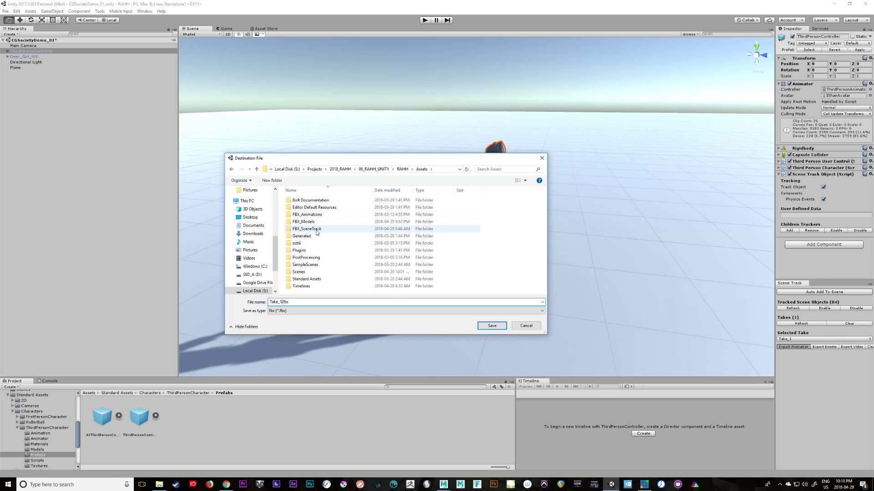
{"action": "double_click", "coordinate": [307, 229]}
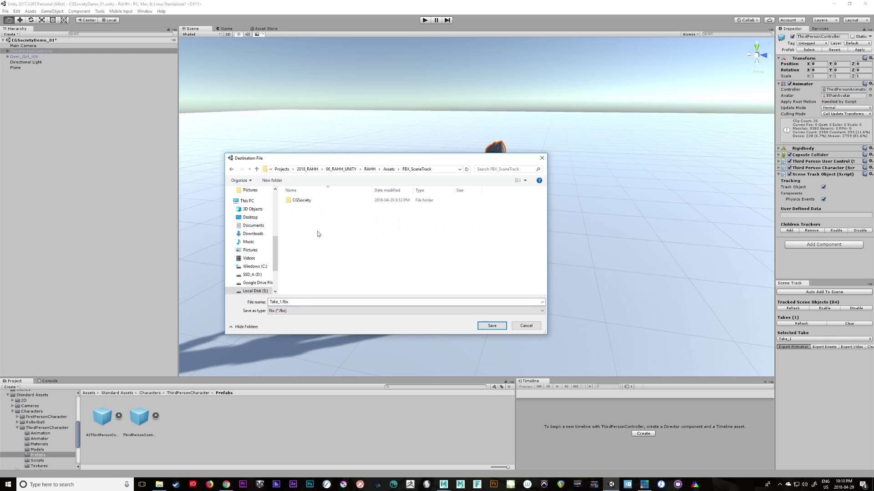
{"action": "double_click", "coordinate": [304, 200]}
{"action": "double_click", "coordinate": [286, 303]}
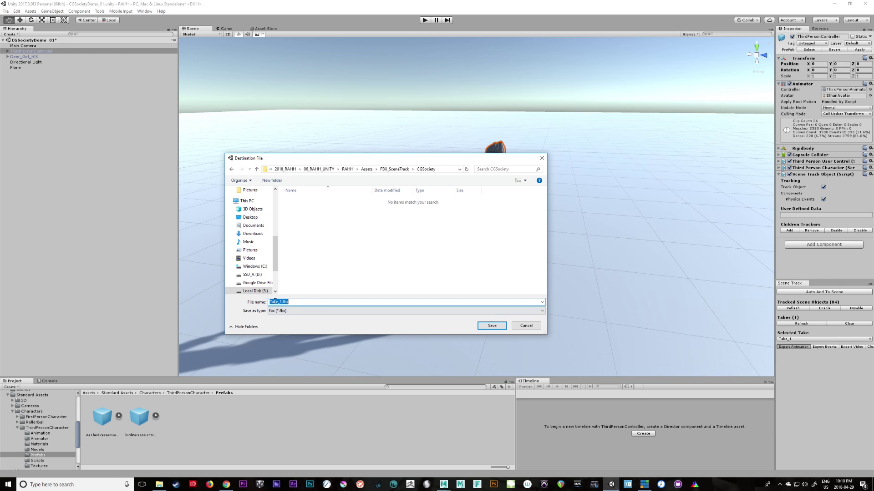
{"action": "left_click", "coordinate": [271, 302]}
{"action": "type", "text": "Ethan_"}
{"action": "left_click", "coordinate": [495, 326]}
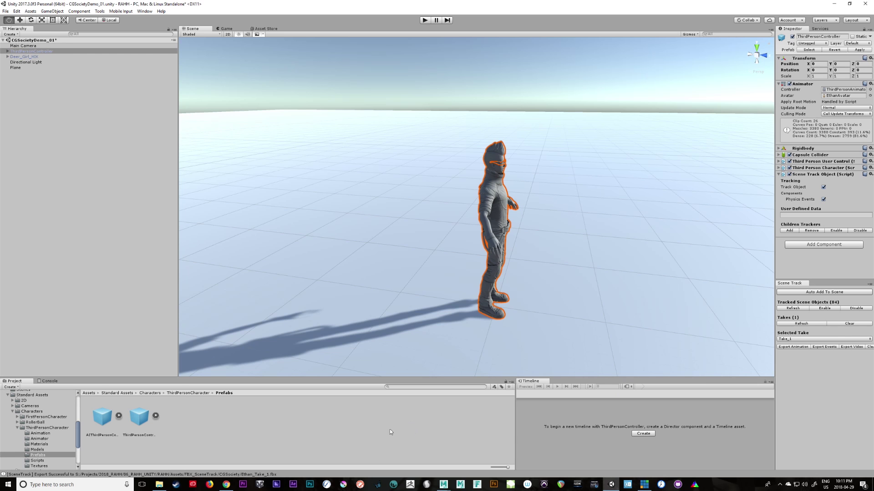
Switch to Maya to view the Deer Girl rig scene, and return to Unity
{"action": "mouse_move", "coordinate": [444, 484]}
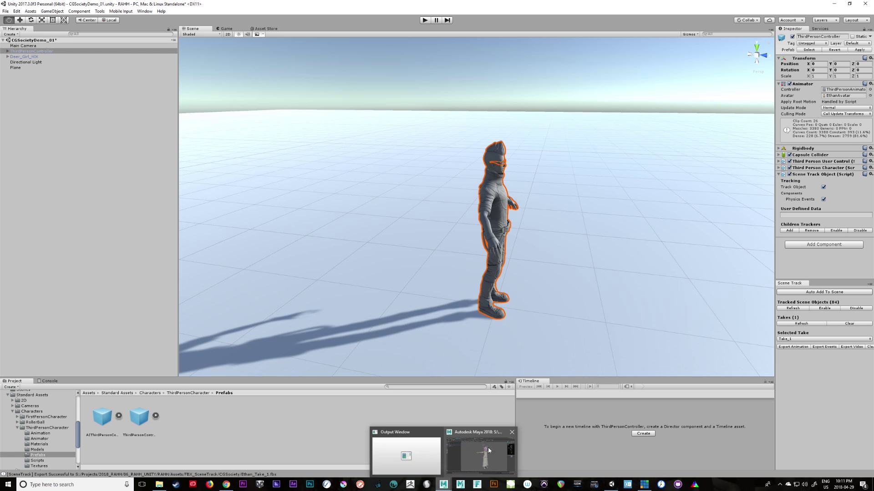
{"action": "left_click", "coordinate": [489, 451]}
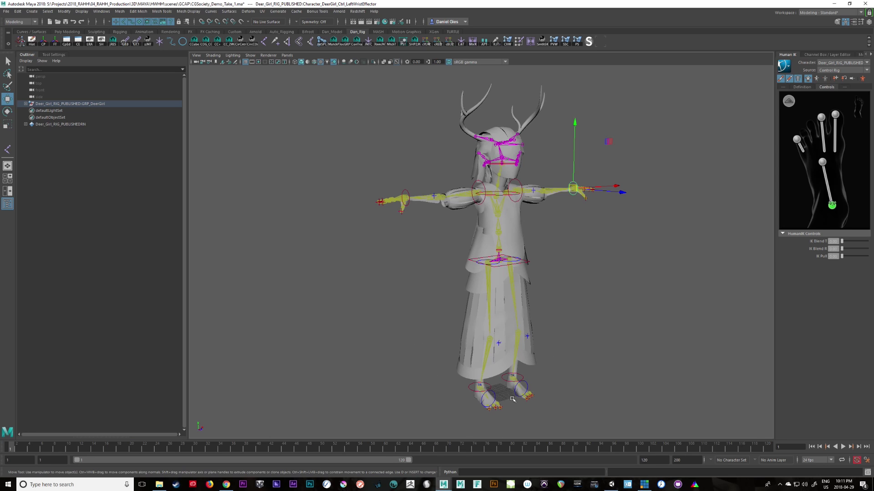
{"action": "left_click", "coordinate": [834, 4]}
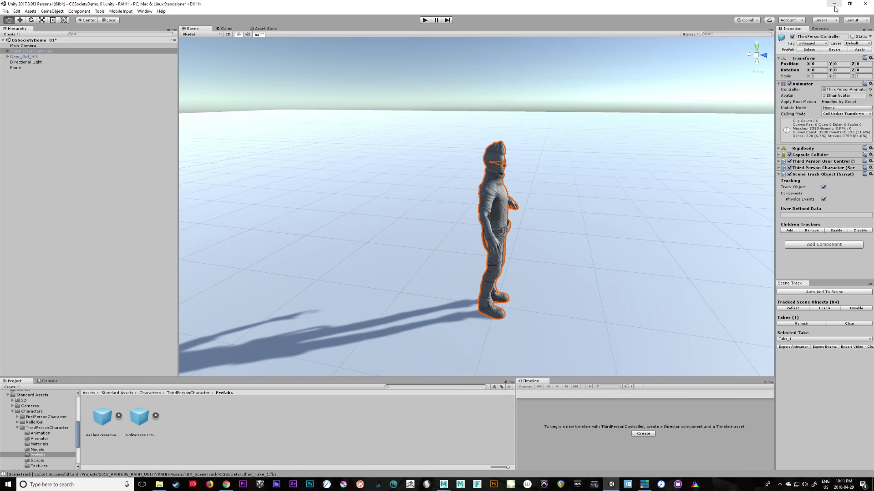
Create an empty GameObject at the scene root and name it Game_Scene
{"action": "left_click_drag", "start_coordinate": [518, 312], "coordinate": [564, 290], "text": "alt"}
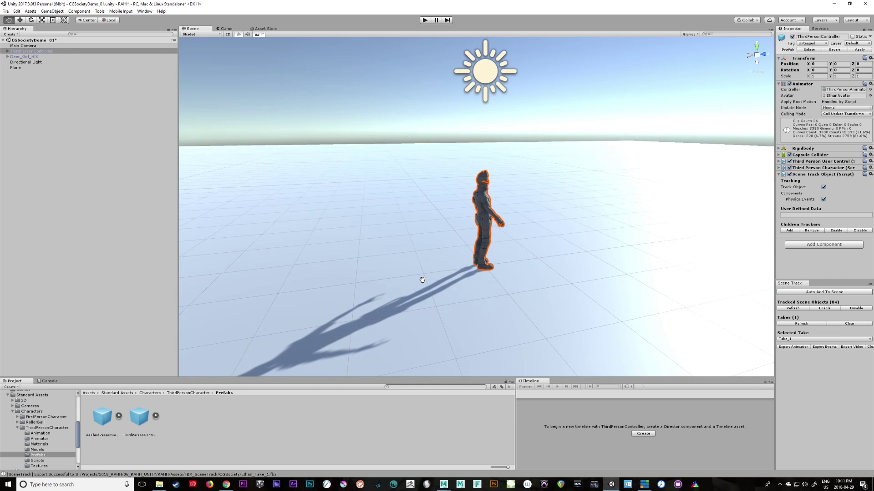
{"action": "left_click", "coordinate": [68, 177]}
{"action": "left_click", "coordinate": [52, 11]}
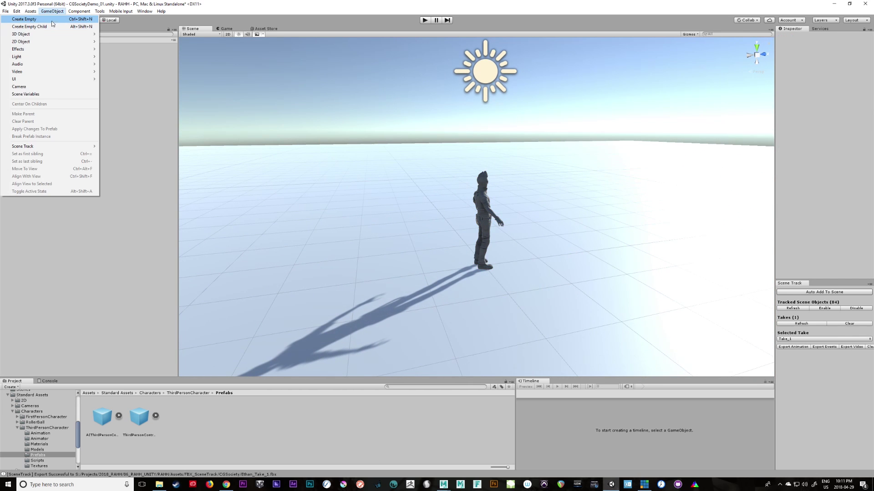
{"action": "left_click", "coordinate": [52, 21]}
{"action": "left_click", "coordinate": [822, 36]}
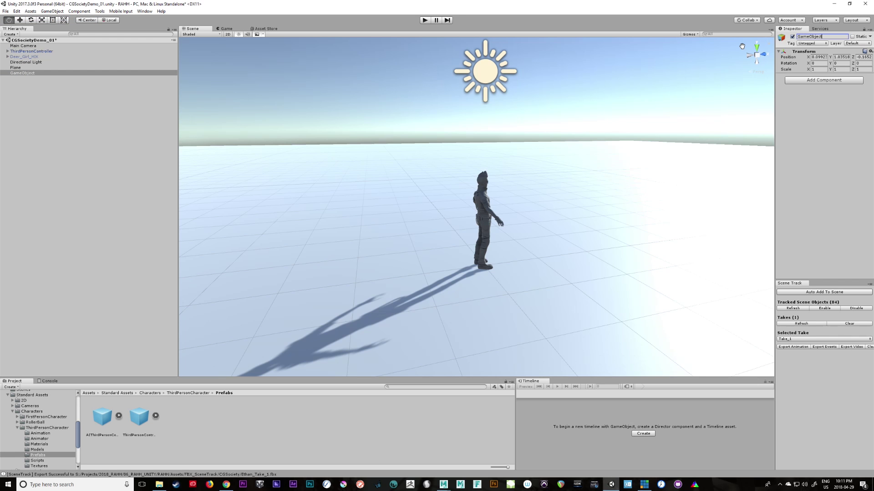
{"action": "key", "text": "ctrl+a"}
{"action": "type", "text": "Game_Scene"}
{"action": "key", "text": "Return"}
{"action": "left_click", "coordinate": [31, 72]}
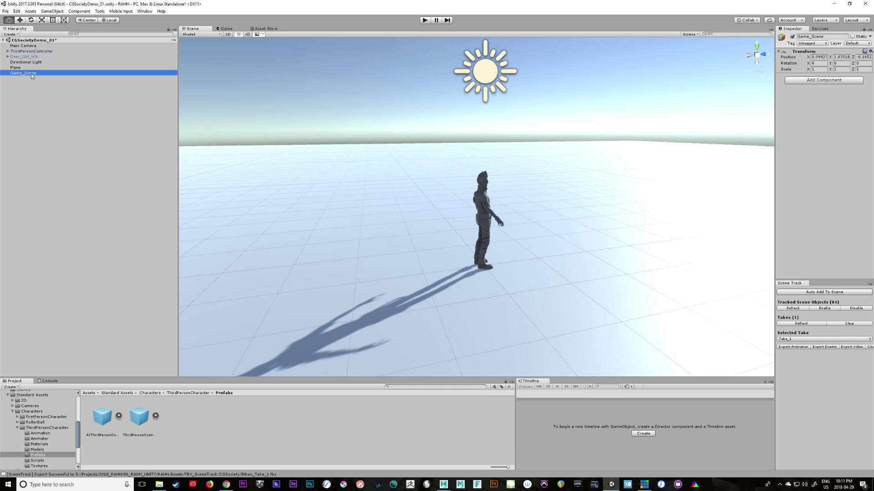
Set the Game_Scene object's position to 0, 0, 0
{"action": "left_click", "coordinate": [823, 59]}
{"action": "type", "text": "0"}
{"action": "key", "text": "Tab"}
{"action": "type", "text": "0"}
{"action": "key", "text": "Tab"}
{"action": "type", "text": "0"}
{"action": "key", "text": "Return"}
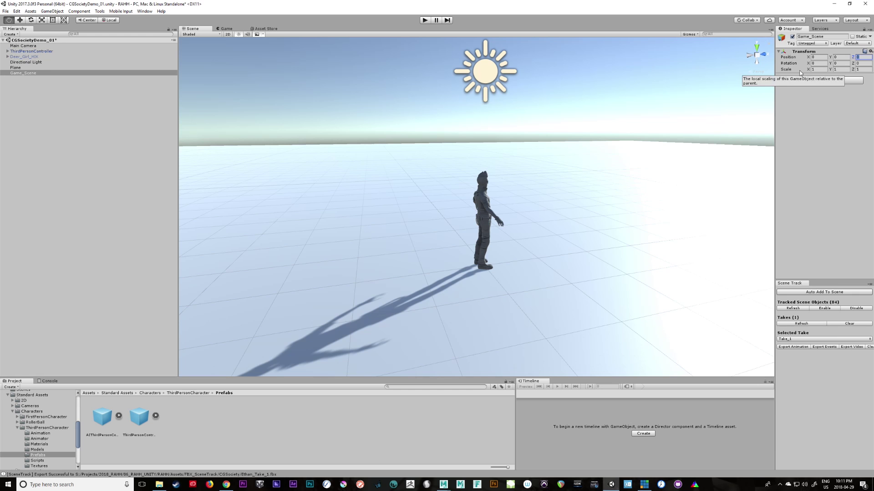
Parent Deer_Girl_HIK under Game_Scene and reactivate it, refreshing the Scene Track takes
{"action": "left_click", "coordinate": [32, 72]}
{"action": "left_click", "coordinate": [25, 57]}
{"action": "left_click_drag", "start_coordinate": [24, 57], "coordinate": [26, 70]}
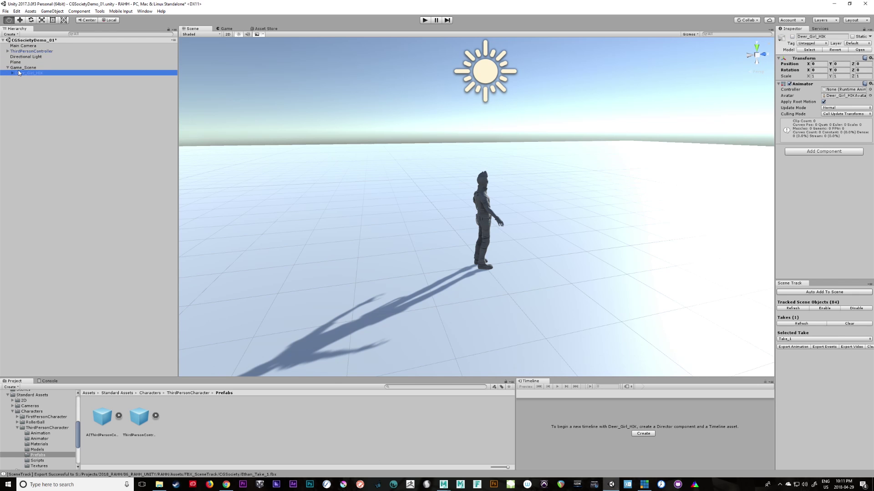
{"action": "left_click", "coordinate": [792, 37]}
{"action": "left_click_drag", "start_coordinate": [603, 272], "coordinate": [436, 302], "text": "alt"}
{"action": "left_click", "coordinate": [795, 324]}
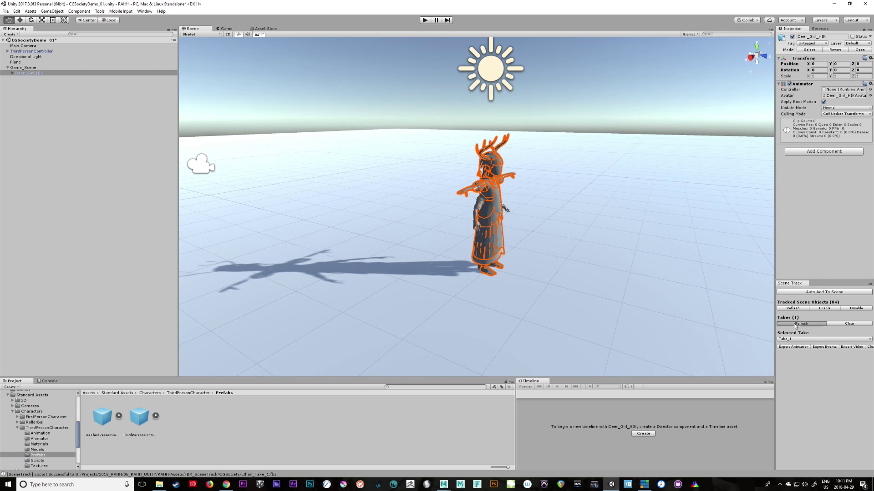
Place the exported Ethan_Take_1 model from FBX_SceneTrack/CGSociety in the scene beside Deer_Girl_HIK
{"action": "left_click_drag", "start_coordinate": [77, 431], "coordinate": [77, 428]}
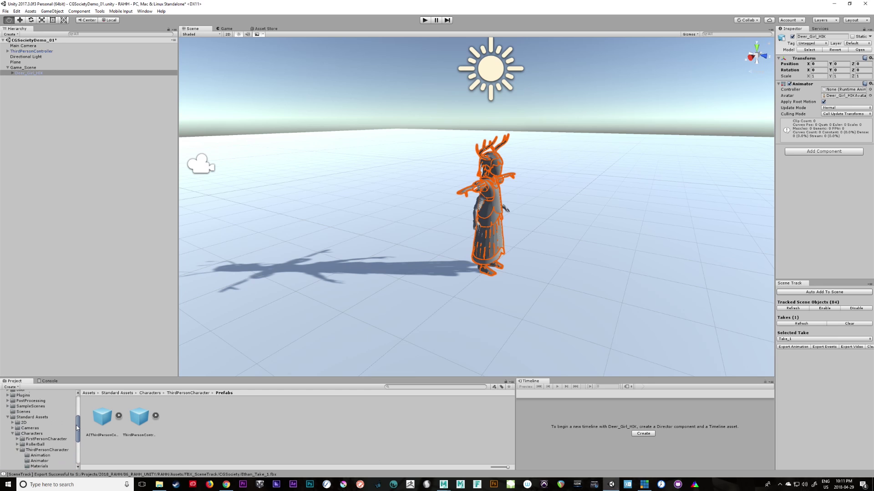
{"action": "scroll", "coordinate": [37, 419], "scroll_direction": "up", "scroll_amount": 4}
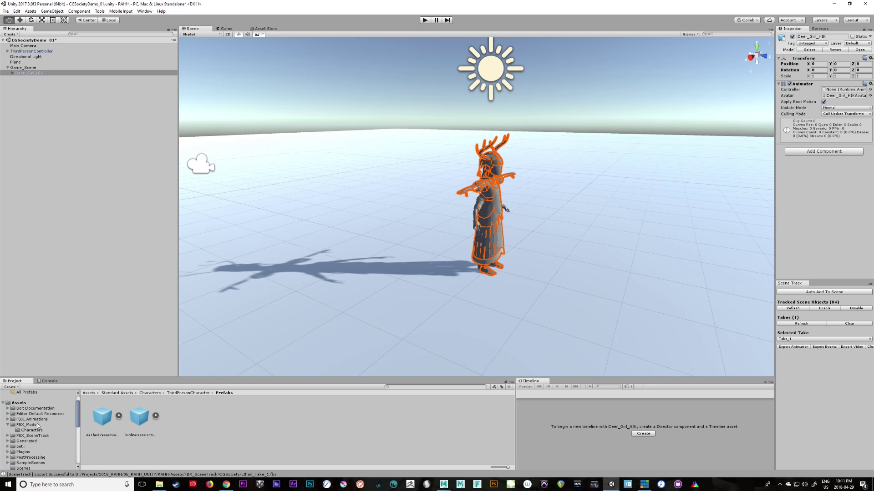
{"action": "left_click", "coordinate": [39, 436]}
{"action": "double_click", "coordinate": [101, 422]}
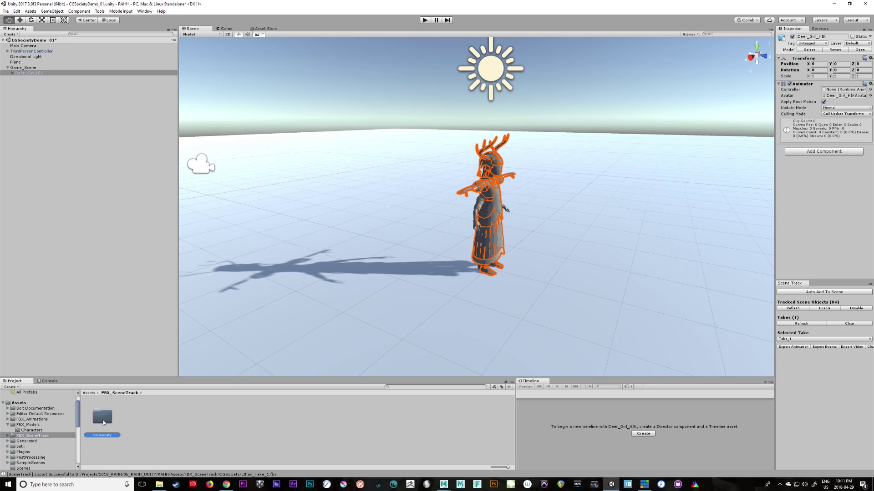
{"action": "left_click_drag", "start_coordinate": [106, 425], "coordinate": [389, 286]}
Set Ethan_Take_1's position to 0, 0, 0
{"action": "left_click", "coordinate": [819, 64]}
{"action": "left_click", "coordinate": [840, 64]}
{"action": "type", "text": "0"}
{"action": "left_click", "coordinate": [863, 64]}
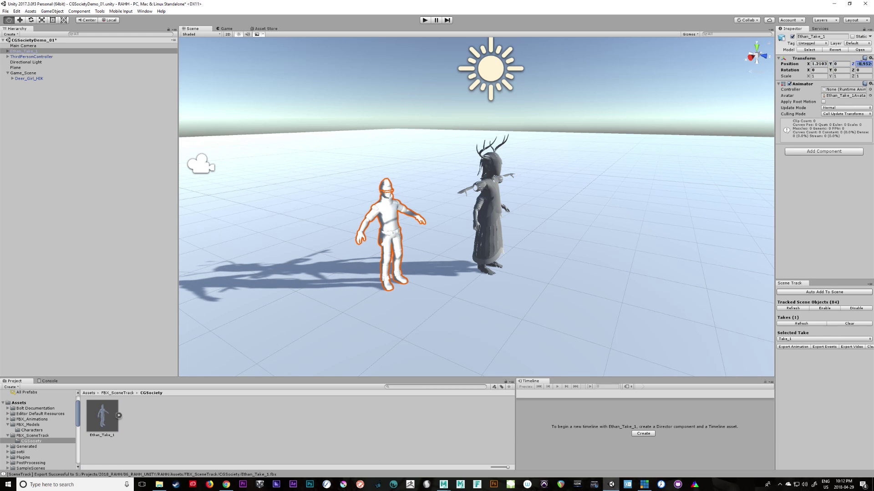
{"action": "type", "text": "0"}
{"action": "left_click", "coordinate": [824, 64]}
{"action": "type", "text": "0"}
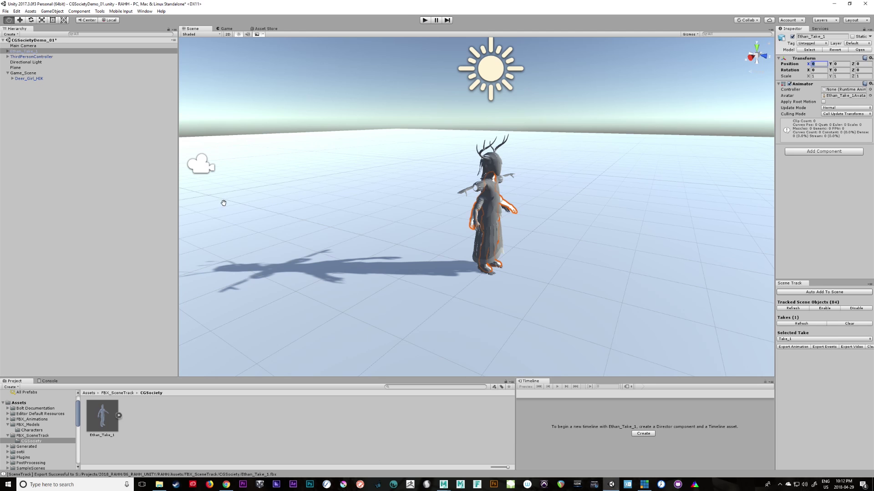
Deactivate the original ThirdPersonController object in the scene
{"action": "left_click", "coordinate": [34, 52]}
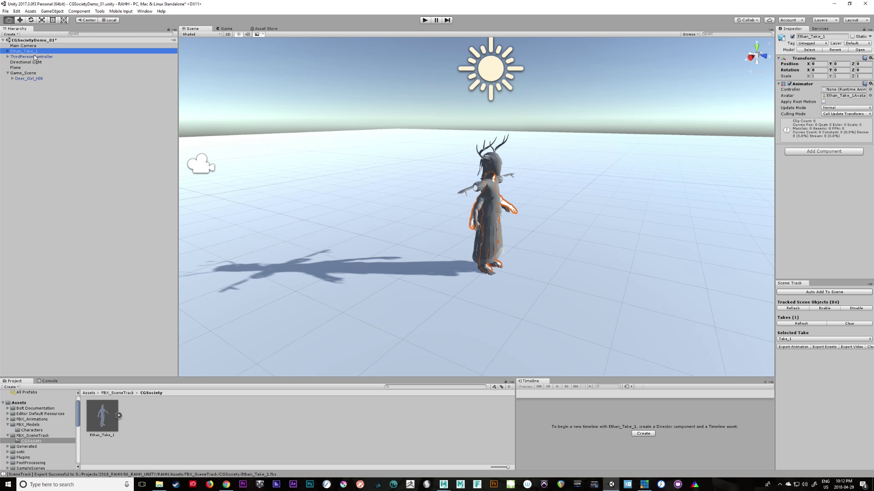
{"action": "left_click", "coordinate": [37, 56]}
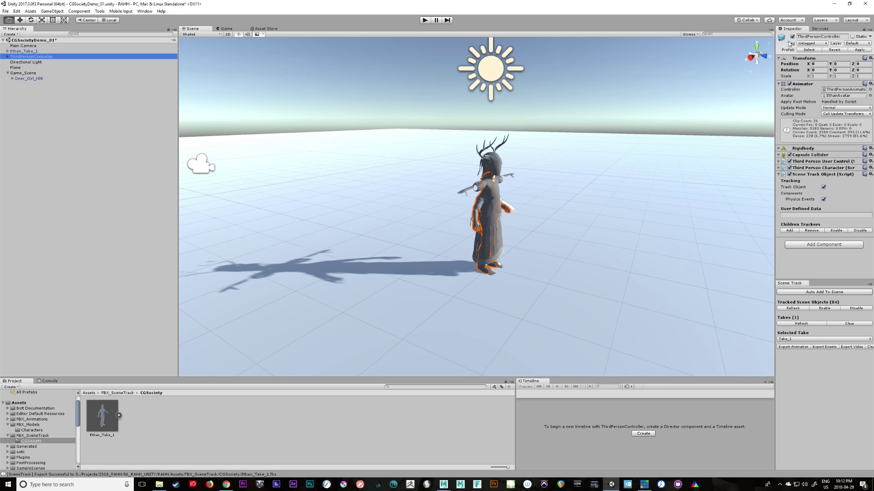
{"action": "left_click", "coordinate": [792, 37]}
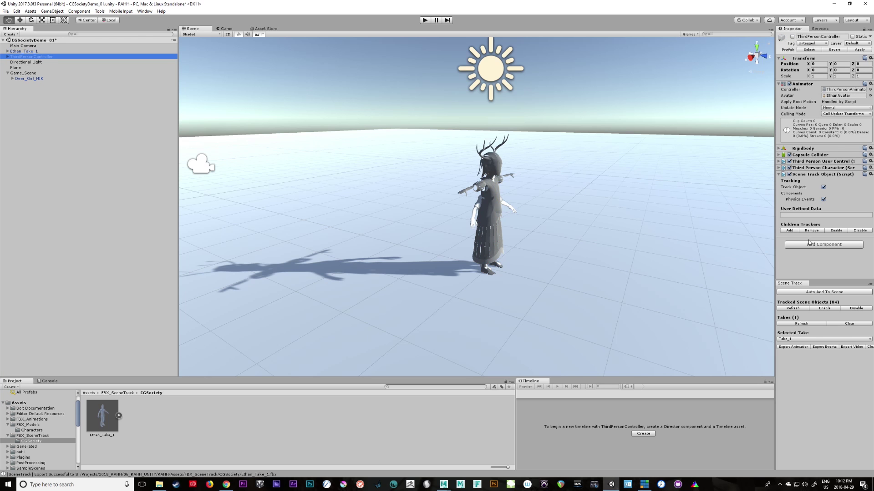
Remove the children trackers and the Scene Track Object component from ThirdPersonController
{"action": "left_click", "coordinate": [812, 231]}
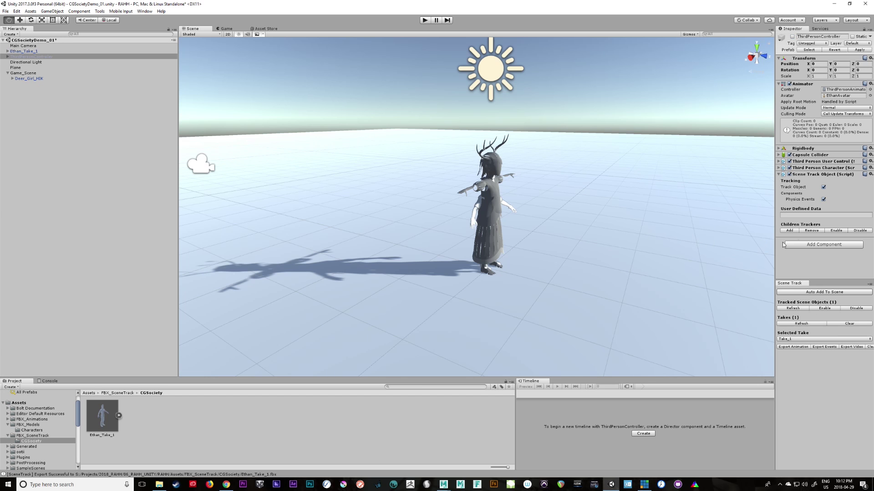
{"action": "right_click", "coordinate": [811, 176]}
{"action": "left_click", "coordinate": [847, 190]}
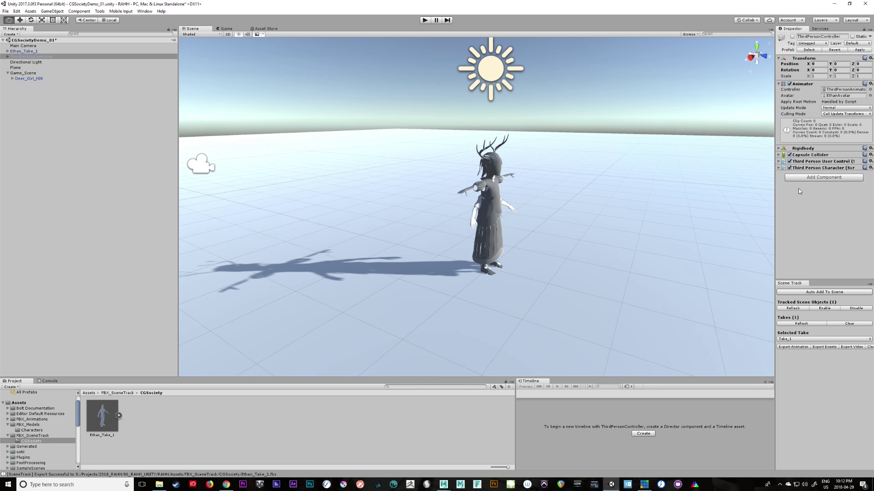
Refresh the tracked scene objects and test the scene with Ethan_Take_1 and Deer_Girl_HIK in play mode
{"action": "left_click", "coordinate": [793, 309]}
{"action": "left_click", "coordinate": [425, 20]}
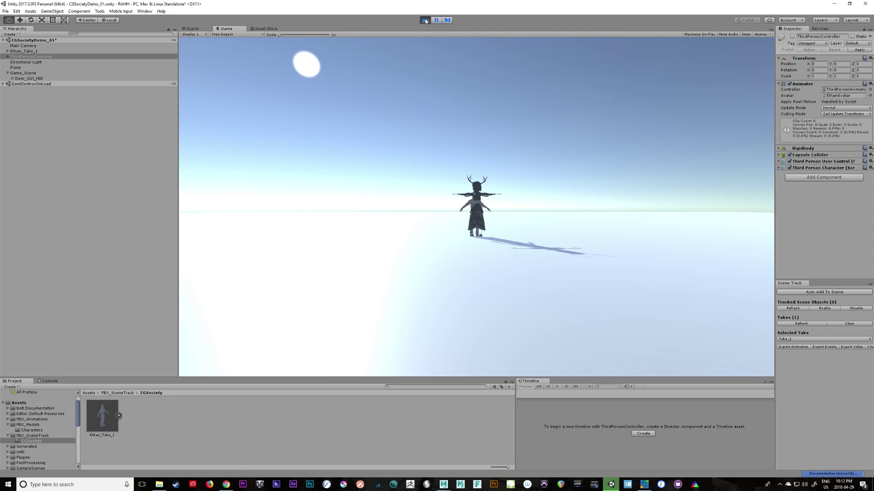
{"action": "left_click", "coordinate": [425, 20]}
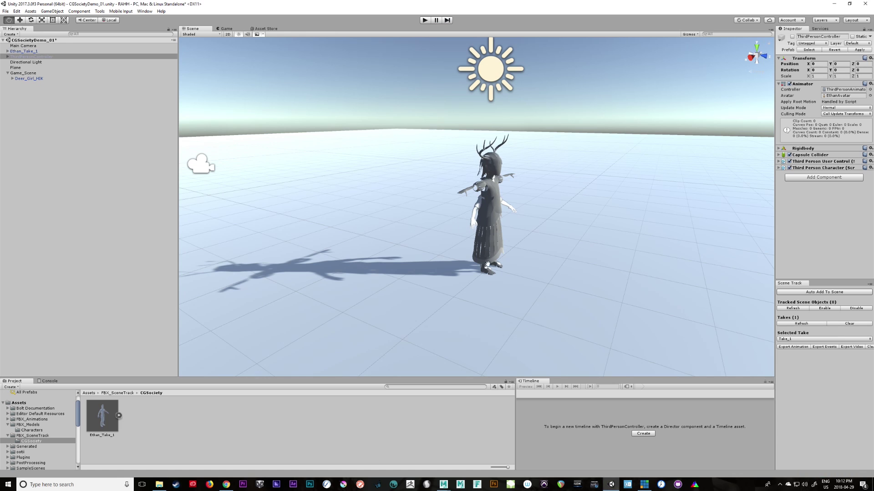
Create a timeline for Game_Scene, saving it over CGSsocietyDemo.playable in the Assets/Timelines folder
{"action": "left_click", "coordinate": [35, 58]}
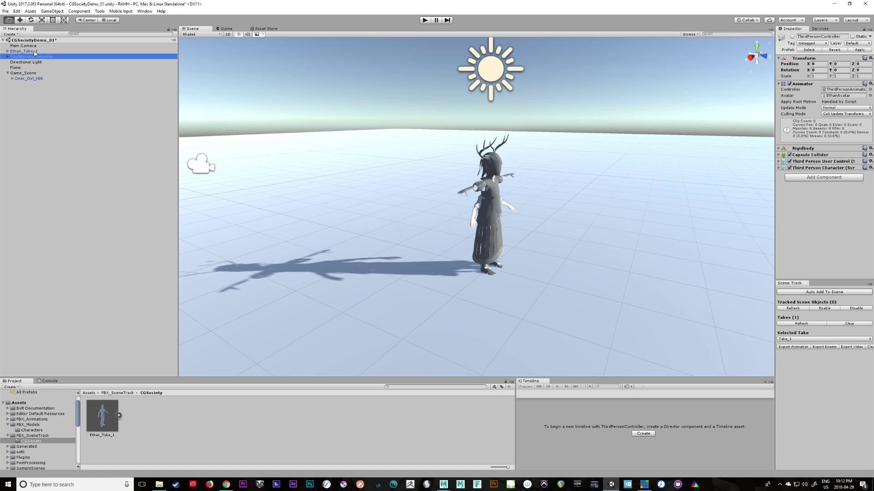
{"action": "key", "text": "Up"}
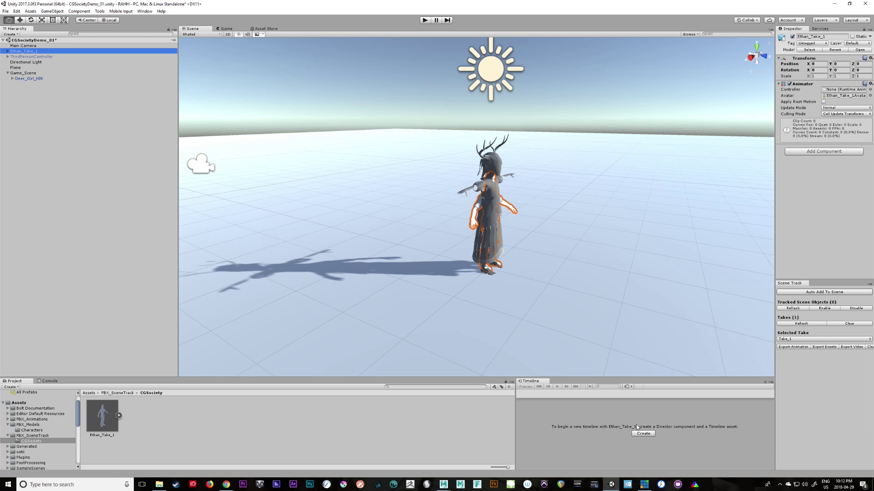
{"action": "left_click", "coordinate": [34, 73]}
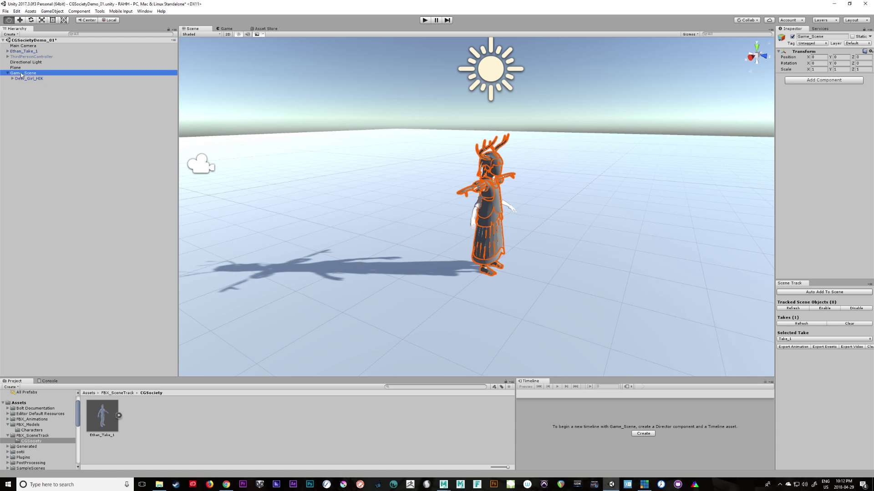
{"action": "left_click", "coordinate": [641, 433]}
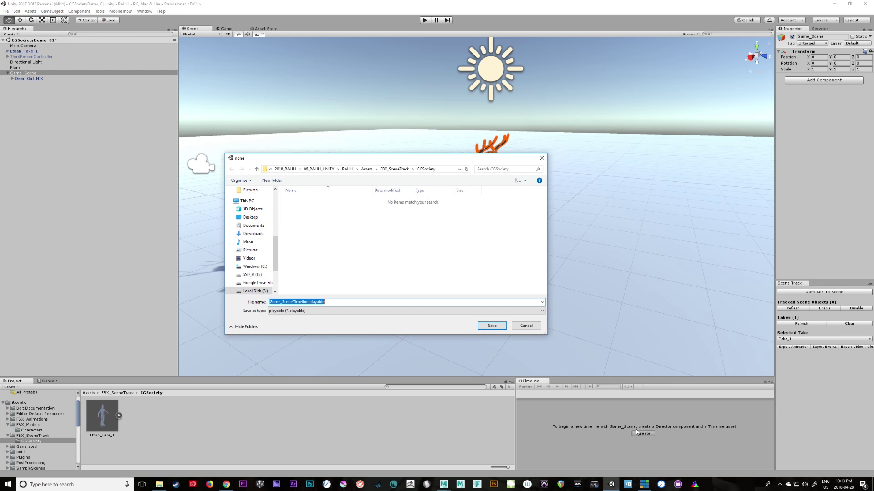
{"action": "left_click", "coordinate": [348, 169]}
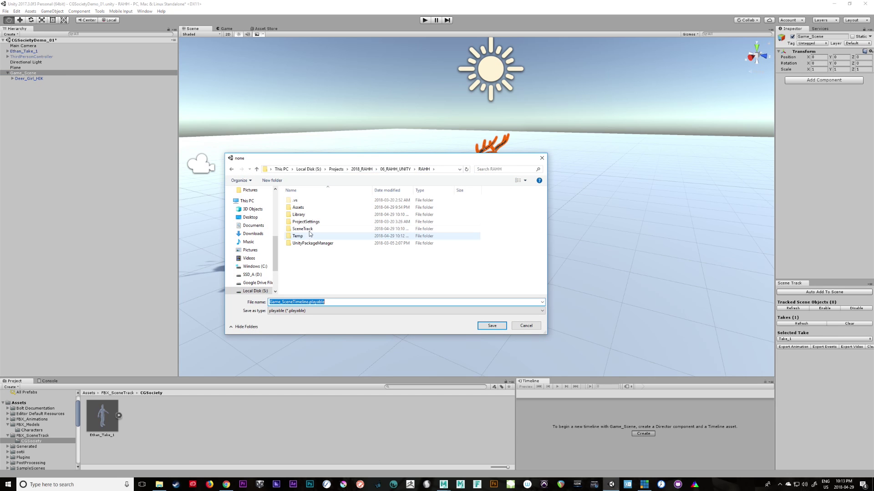
{"action": "double_click", "coordinate": [296, 208]}
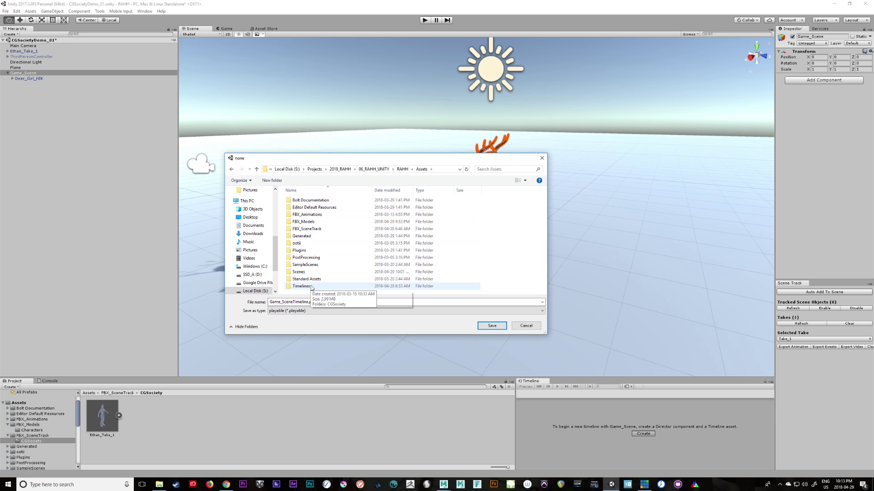
{"action": "double_click", "coordinate": [308, 289]}
{"action": "left_click", "coordinate": [314, 201]}
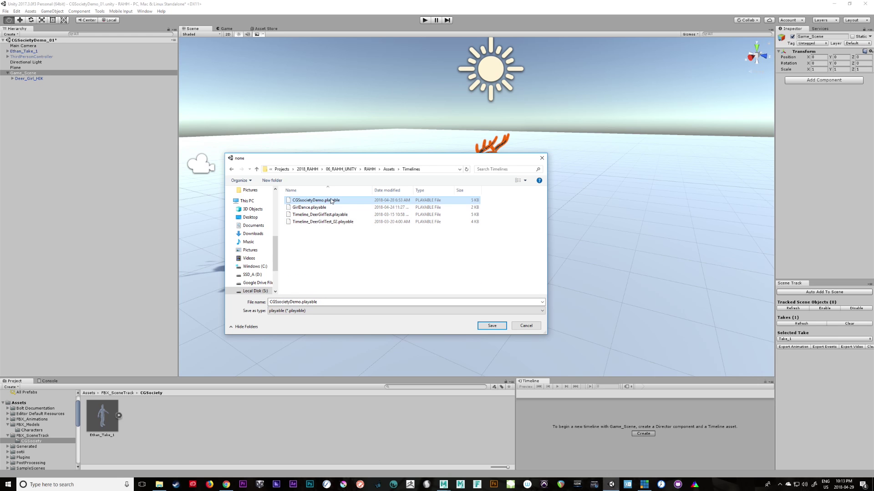
{"action": "left_click", "coordinate": [492, 326]}
{"action": "left_click", "coordinate": [458, 244]}
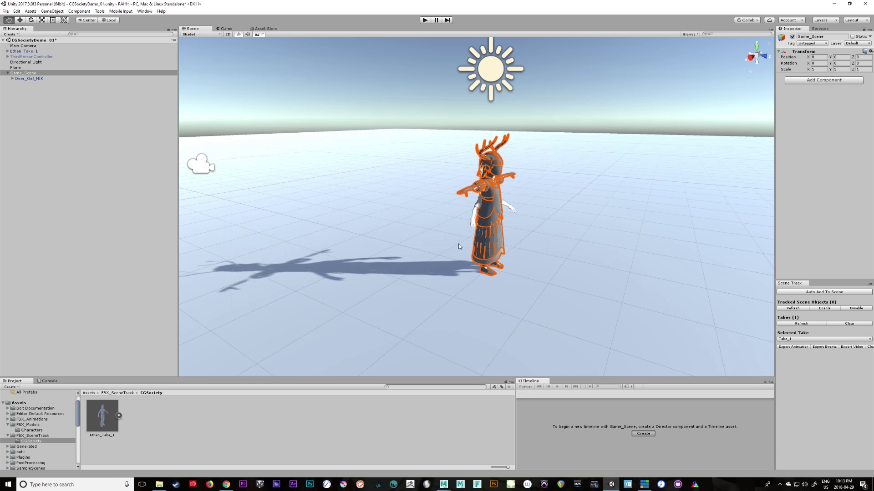
Add an Animation Track for Deer_Girl_HIK to the Game_Scene timeline
{"action": "left_click_drag", "start_coordinate": [640, 395], "coordinate": [600, 409]}
{"action": "left_click", "coordinate": [29, 78]}
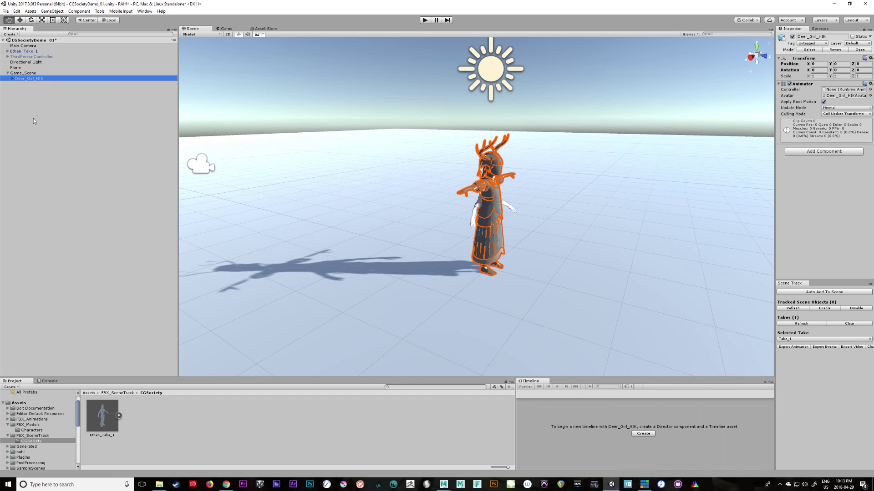
{"action": "left_click", "coordinate": [22, 74]}
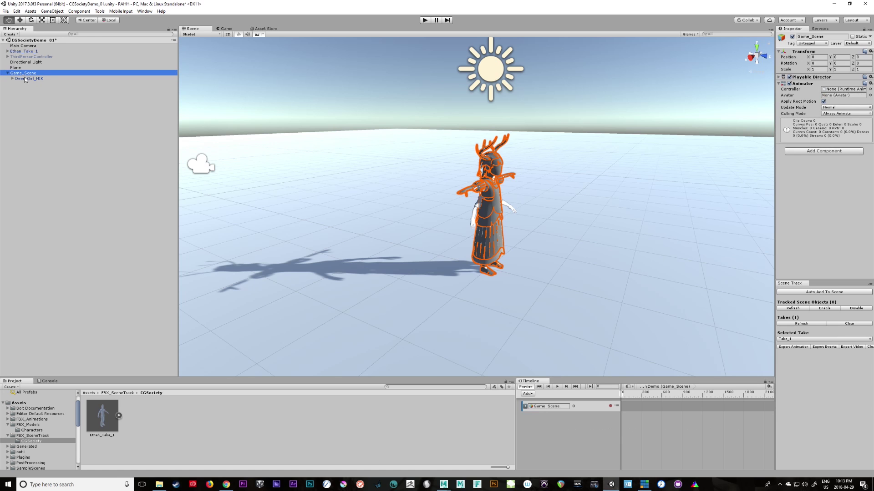
{"action": "right_click", "coordinate": [569, 433]}
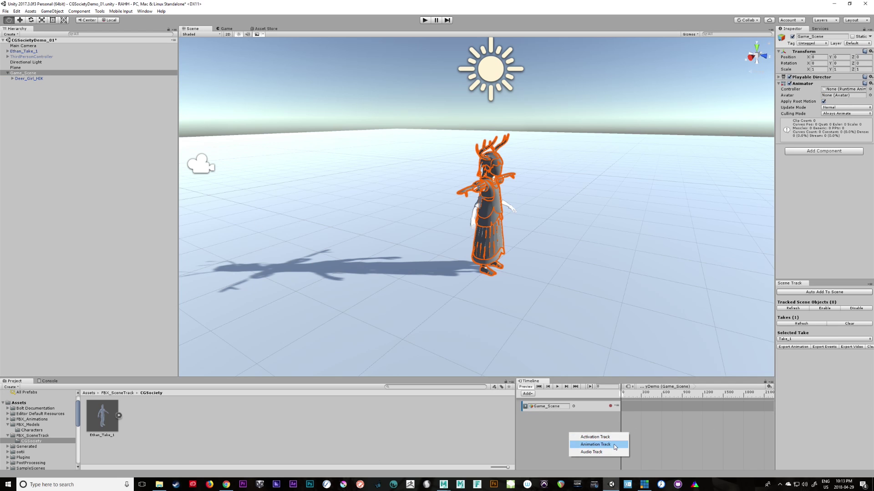
{"action": "left_click", "coordinate": [596, 445]}
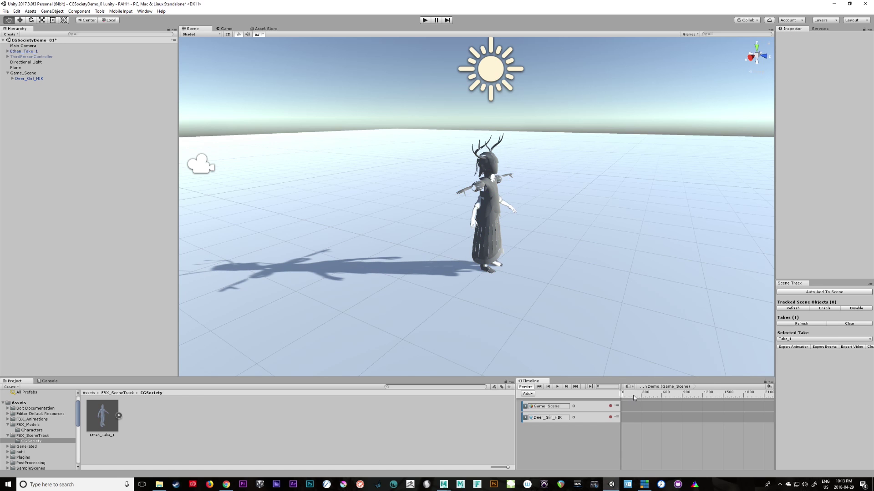
{"action": "left_click_drag", "start_coordinate": [631, 395], "coordinate": [586, 429]}
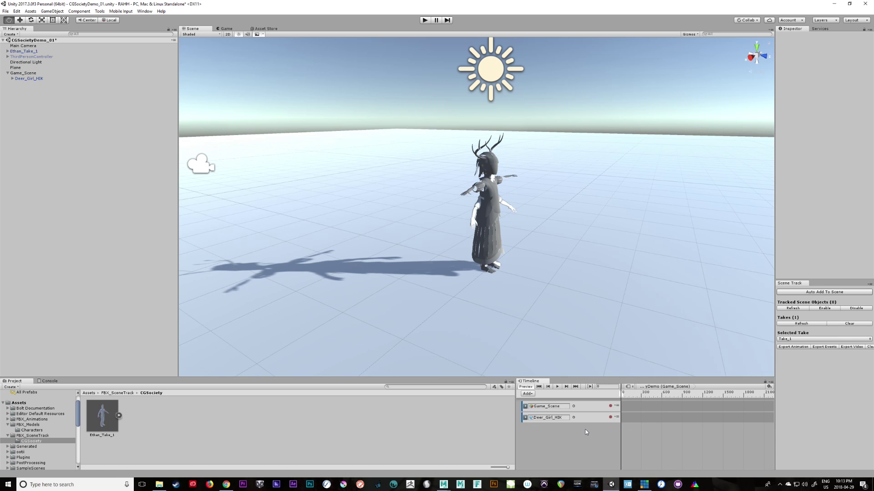
Set the rig animation type of the Ethan_Take_1 asset in the CGSociety folder to Humanoid and apply it
{"action": "left_click", "coordinate": [101, 426]}
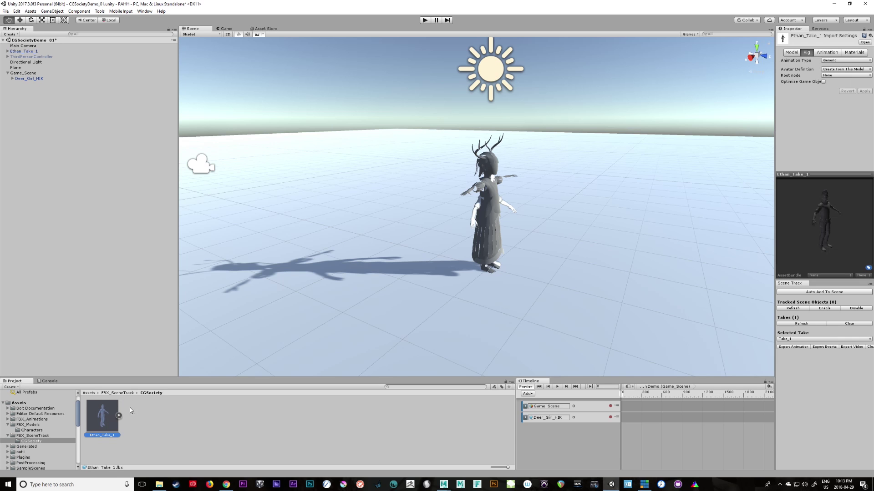
{"action": "left_click", "coordinate": [116, 393]}
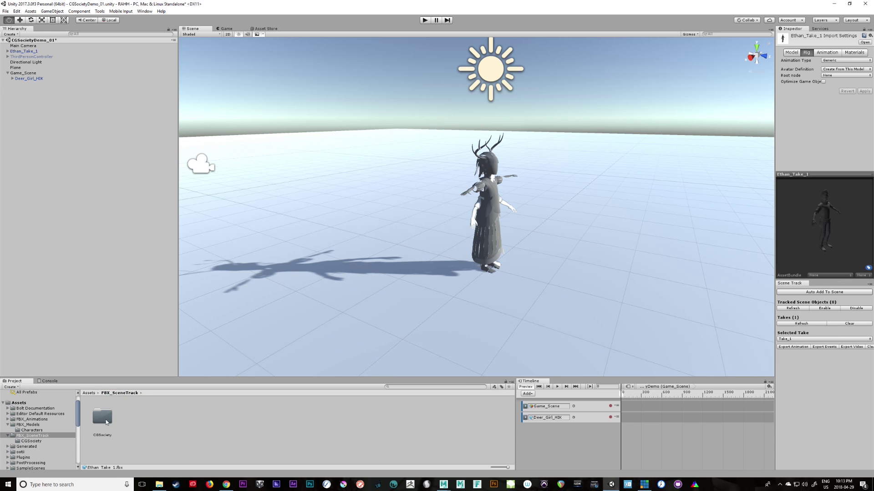
{"action": "double_click", "coordinate": [103, 418]}
{"action": "left_click", "coordinate": [106, 423]}
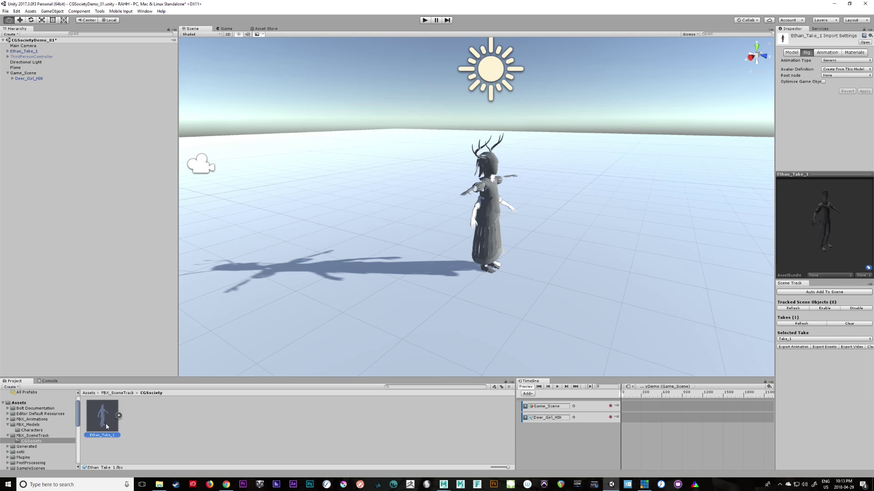
{"action": "left_click", "coordinate": [831, 62]}
{"action": "left_click", "coordinate": [837, 83]}
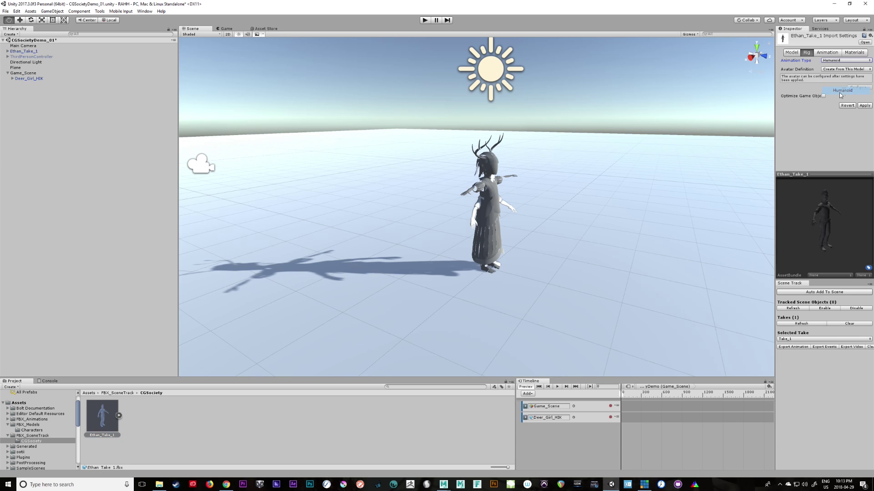
{"action": "left_click", "coordinate": [861, 106]}
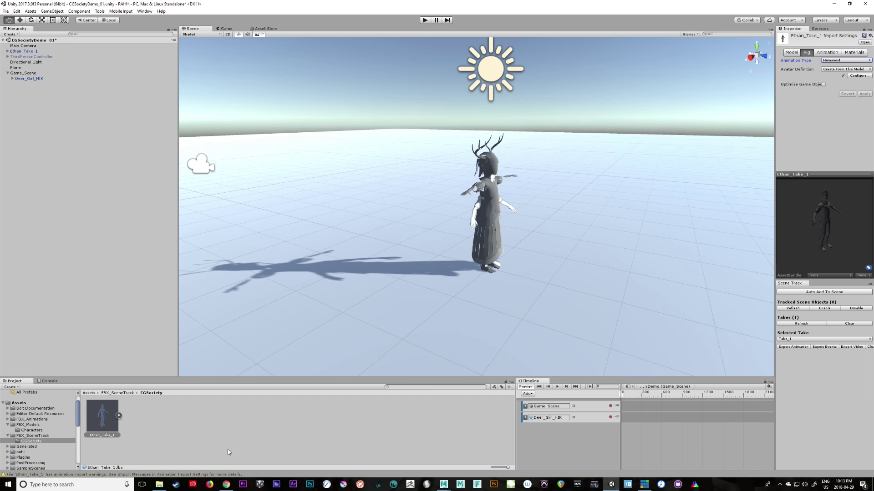
Place Ethan_Take_1's Animation clip at the start of the Deer_Girl_HIK track and scrub through it to check the motion
{"action": "left_click", "coordinate": [119, 415]}
{"action": "left_click_drag", "start_coordinate": [404, 418], "coordinate": [643, 393]}
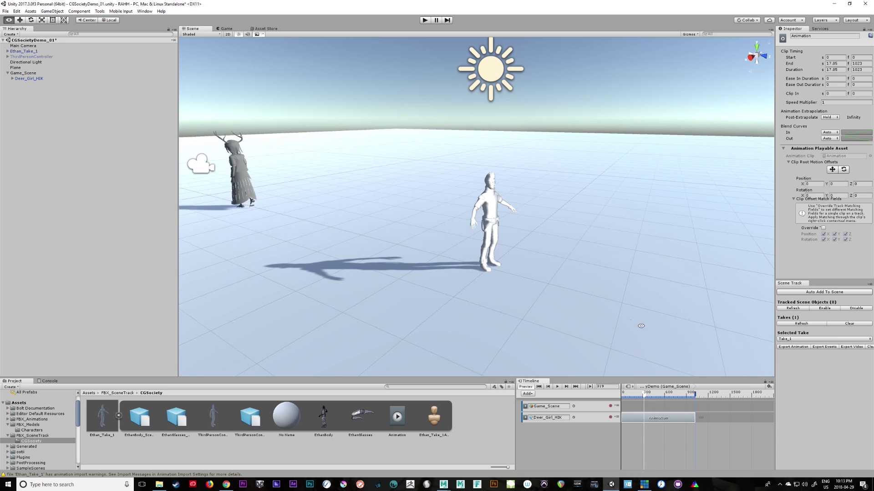
{"action": "right_click_drag", "start_coordinate": [640, 326], "coordinate": [508, 308], "text": "alt"}
{"action": "middle_click_drag", "start_coordinate": [513, 302], "coordinate": [608, 303], "text": "alt"}
{"action": "mouse_move", "coordinate": [657, 394]}
{"action": "left_mouse_down"}
{"action": "mouse_move", "coordinate": [678, 394]}
{"action": "mouse_move", "coordinate": [659, 395]}
{"action": "mouse_move", "coordinate": [667, 396]}
{"action": "left_mouse_up"}
Examine Deer_Girl_HIK's retargeted motion from the back and front at several points of the timeline, comparing it with Ethan
{"action": "left_click_drag", "start_coordinate": [575, 326], "coordinate": [739, 317], "text": "alt"}
{"action": "scroll", "coordinate": [472, 312], "scroll_direction": "up", "scroll_amount": 8, "text": "alt"}
{"action": "scroll", "coordinate": [558, 318], "scroll_direction": "down", "scroll_amount": 4, "text": "alt"}
{"action": "right_click_drag", "start_coordinate": [557, 318], "coordinate": [653, 315]}
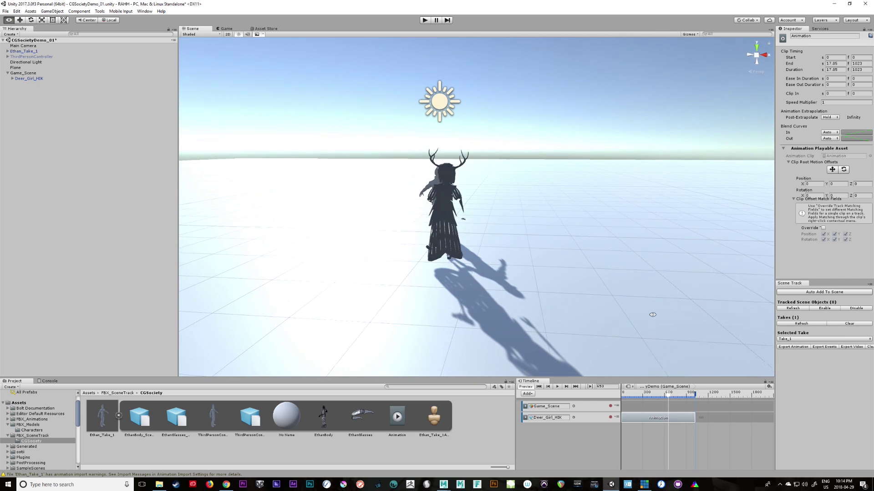
{"action": "left_click_drag", "start_coordinate": [640, 394], "coordinate": [627, 397]}
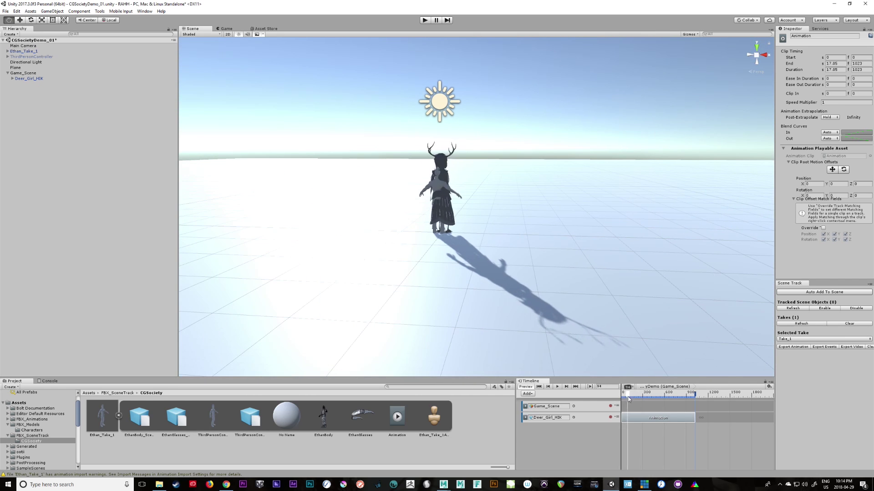
{"action": "right_click_drag", "start_coordinate": [604, 345], "coordinate": [453, 313]}
{"action": "left_click_drag", "start_coordinate": [453, 313], "coordinate": [354, 321], "text": "alt"}
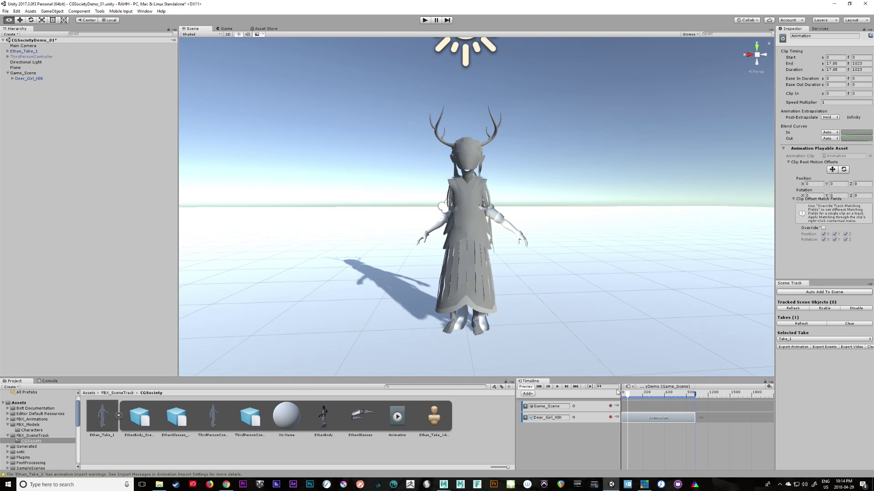
{"action": "left_click_drag", "start_coordinate": [627, 394], "coordinate": [640, 394]}
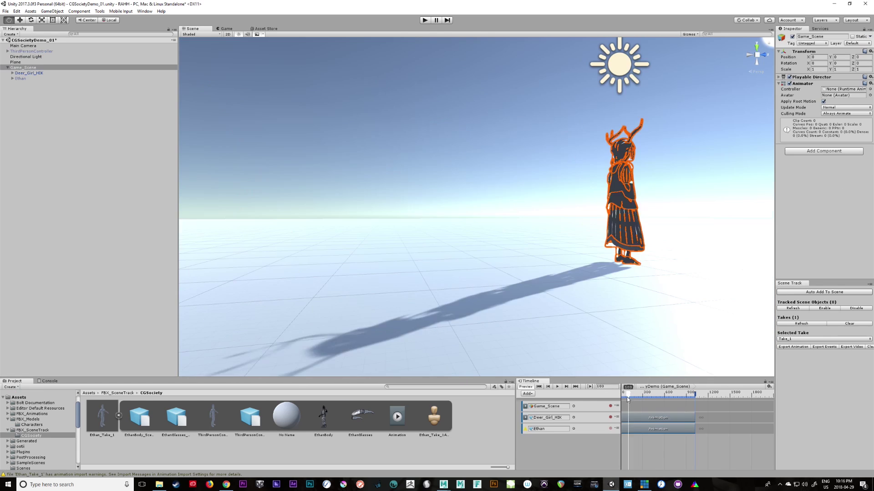
{"action": "left_click_drag", "start_coordinate": [627, 397], "coordinate": [635, 397]}
Inspect Deer_Girl_HIK's arm and body poses from different sides while scrubbing toward the end of the clip
{"action": "left_click_drag", "start_coordinate": [626, 333], "coordinate": [720, 323], "text": "alt"}
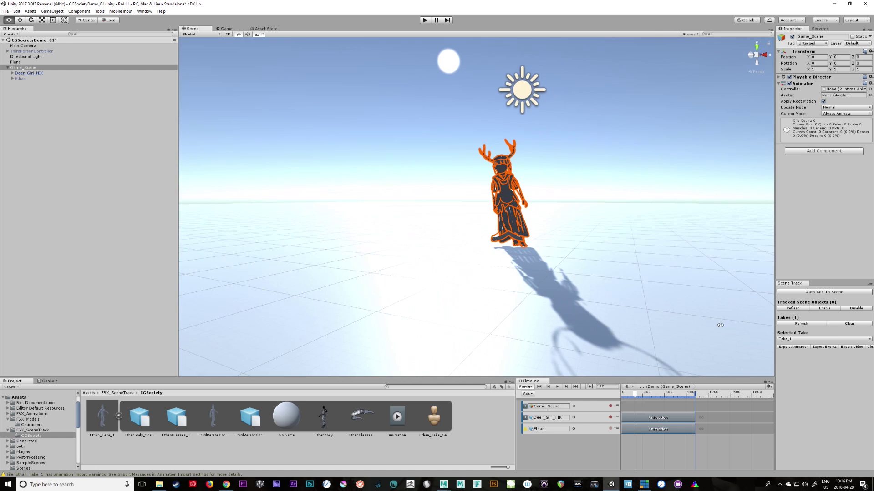
{"action": "mouse_move", "coordinate": [593, 313]}
{"action": "right_mouse_down", "text": "alt"}
{"action": "mouse_move", "coordinate": [542, 309]}
{"action": "mouse_move", "coordinate": [592, 323]}
{"action": "right_mouse_up", "text": "alt"}
{"action": "left_click_drag", "start_coordinate": [593, 324], "coordinate": [431, 327], "text": "alt"}
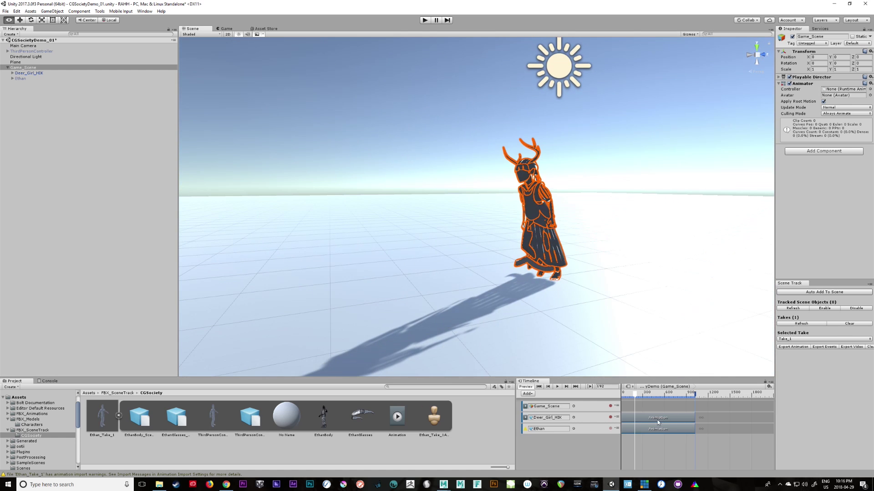
{"action": "left_click", "coordinate": [672, 395]}
{"action": "left_click_drag", "start_coordinate": [673, 395], "coordinate": [682, 395]}
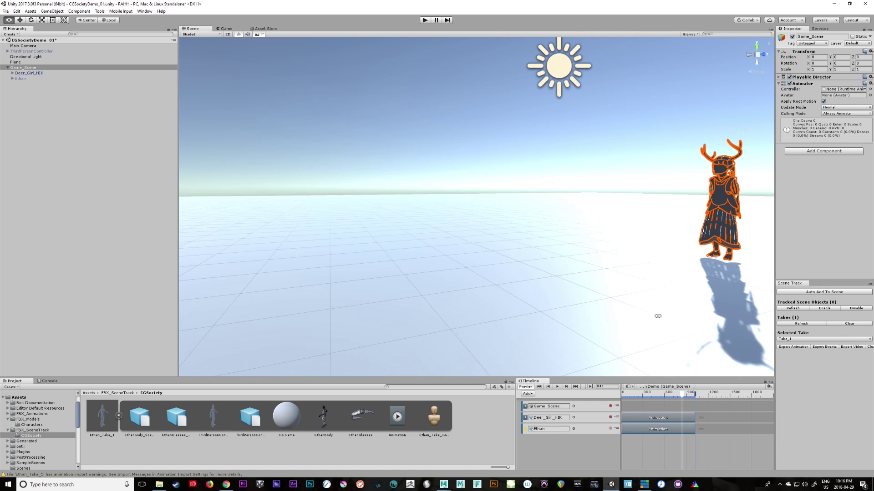
{"action": "right_click_drag", "start_coordinate": [546, 318], "coordinate": [658, 285]}
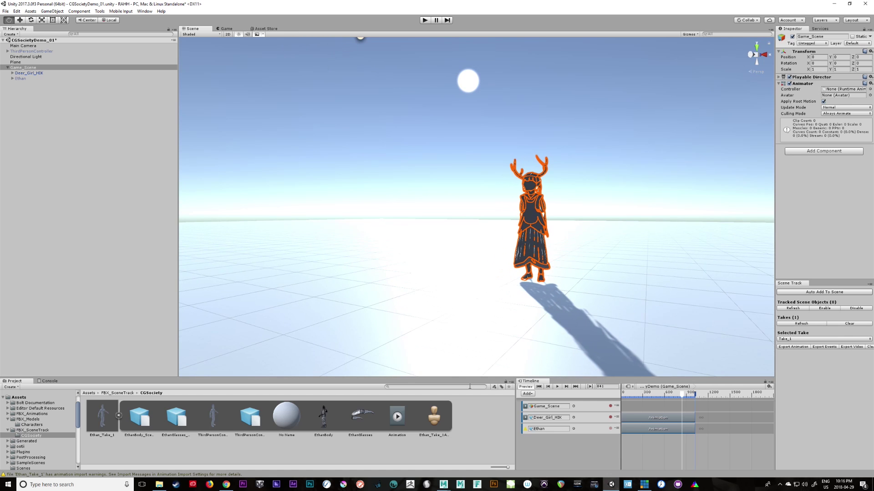
Open the avatar configuration of Deer_Girl_HIK from the Characters folder and show its Muscles & Settings with the model framed from the front
{"action": "left_click", "coordinate": [33, 425]}
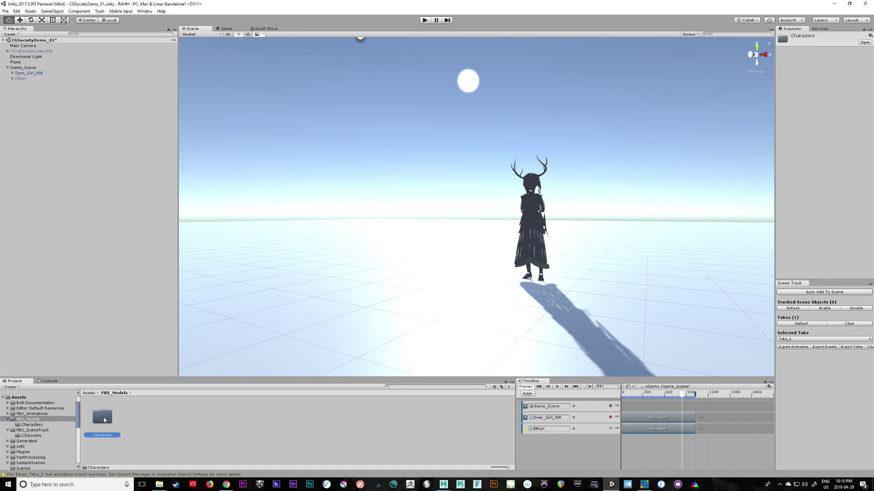
{"action": "left_click", "coordinate": [103, 420]}
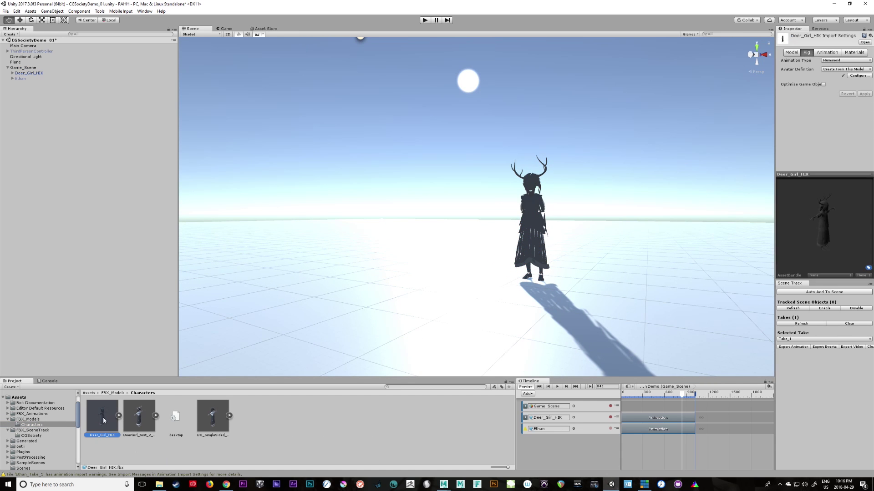
{"action": "left_click", "coordinate": [859, 76]}
{"action": "left_click", "coordinate": [437, 258]}
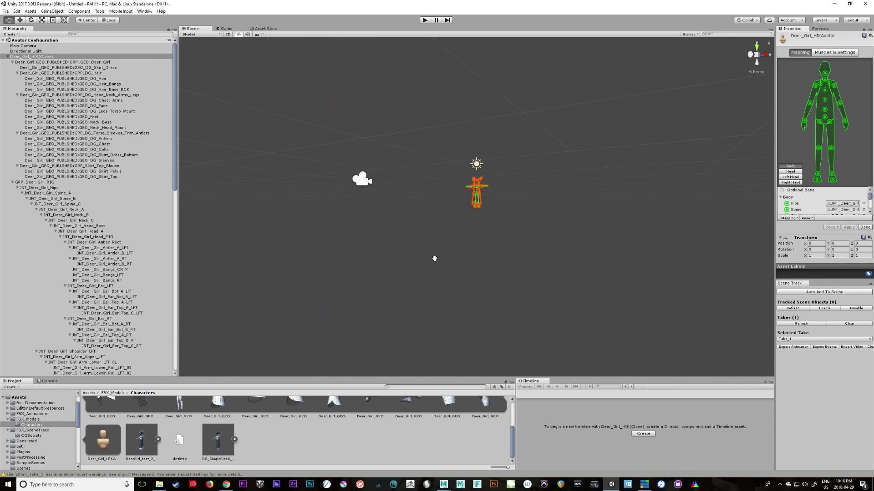
{"action": "left_click", "coordinate": [829, 52]}
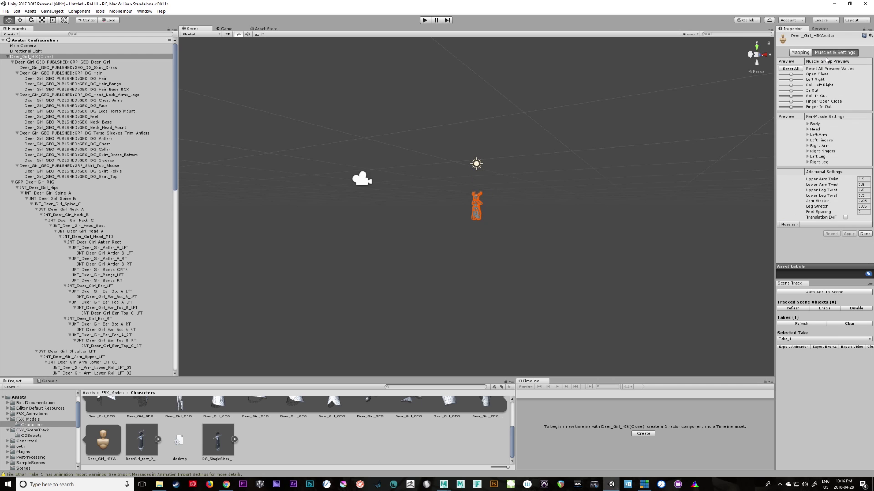
{"action": "scroll", "coordinate": [607, 322], "scroll_direction": "up", "scroll_amount": 10}
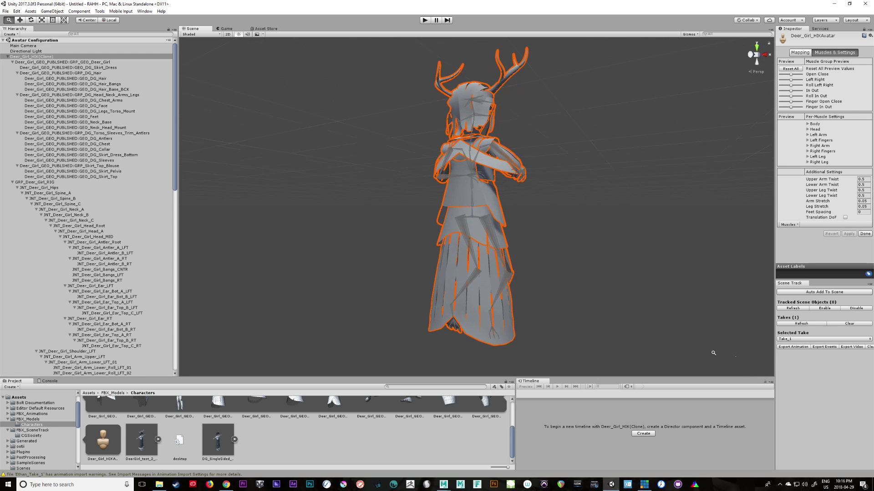
{"action": "left_click_drag", "start_coordinate": [598, 327], "coordinate": [517, 324], "text": "alt"}
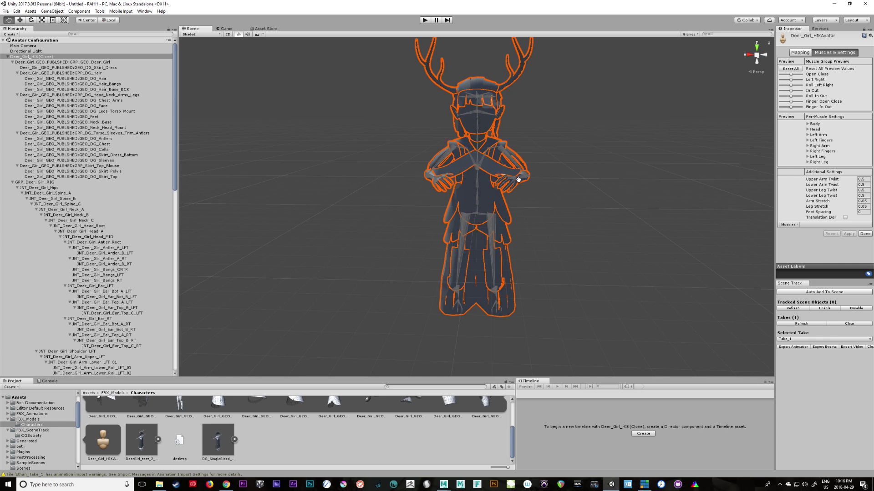
Preview the left arm's Arm Down-Up muscle and slightly raise the lower limit of its range
{"action": "left_click", "coordinate": [808, 135]}
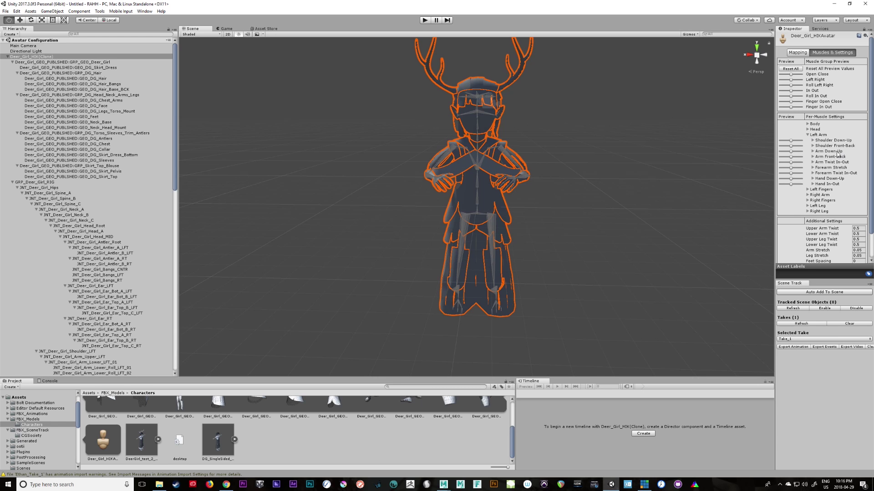
{"action": "mouse_move", "coordinate": [792, 155]}
{"action": "left_mouse_down"}
{"action": "mouse_move", "coordinate": [803, 155]}
{"action": "mouse_move", "coordinate": [781, 159]}
{"action": "mouse_move", "coordinate": [793, 156]}
{"action": "left_mouse_up"}
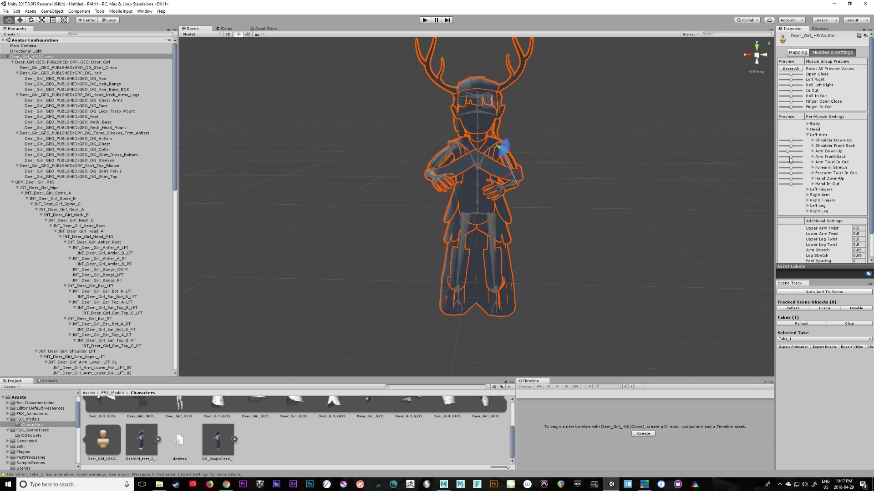
{"action": "left_click", "coordinate": [813, 151]}
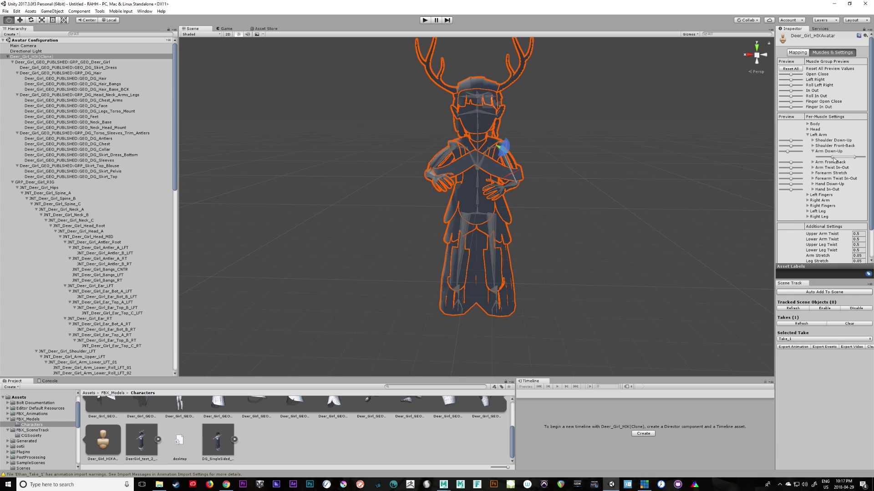
{"action": "left_click_drag", "start_coordinate": [835, 155], "coordinate": [834, 159]}
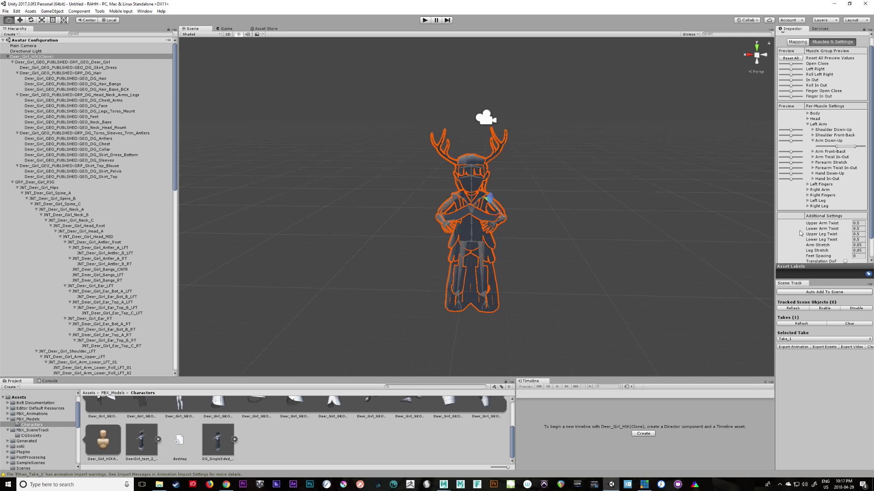
Raise the right arm's Arm Down-Up lower limit to match the left arm, and preview both arms fully lowered
{"action": "left_click", "coordinate": [808, 191]}
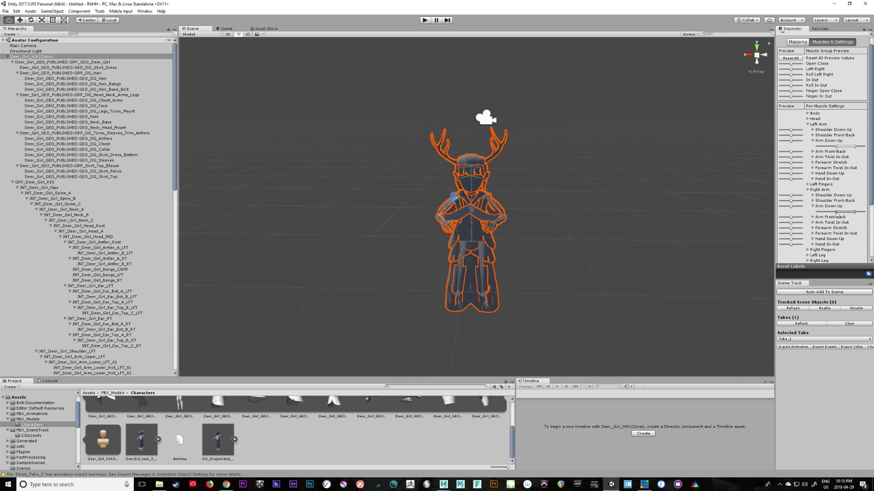
{"action": "scroll", "coordinate": [586, 267], "scroll_direction": "up", "scroll_amount": 6}
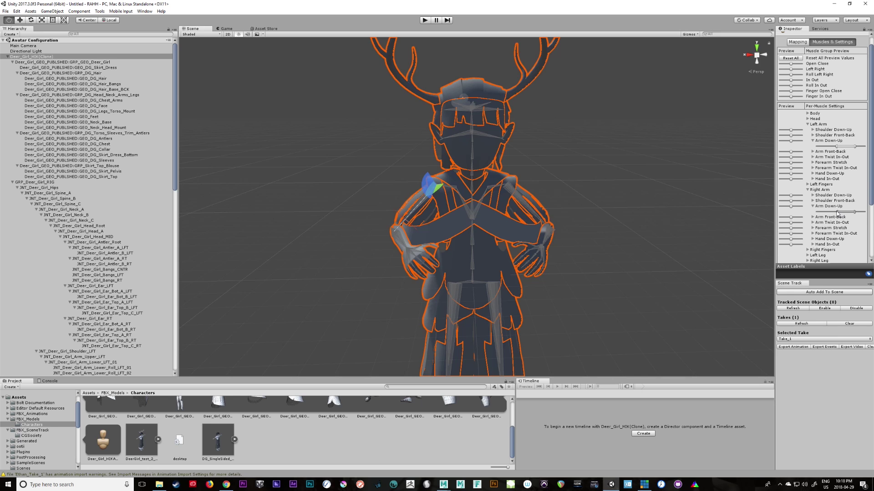
{"action": "mouse_move", "coordinate": [794, 209]}
{"action": "left_mouse_down"}
{"action": "mouse_move", "coordinate": [778, 212]}
{"action": "mouse_move", "coordinate": [803, 210]}
{"action": "mouse_move", "coordinate": [778, 213]}
{"action": "left_mouse_up"}
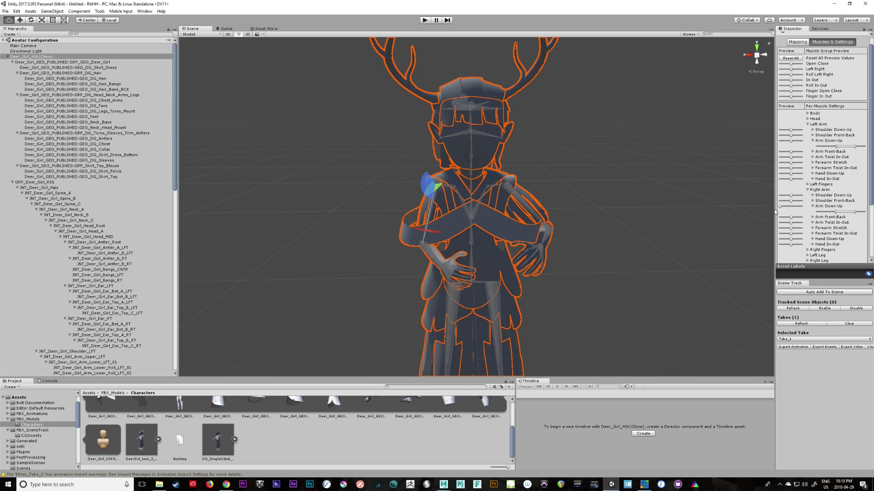
{"action": "left_click_drag", "start_coordinate": [791, 141], "coordinate": [780, 141]}
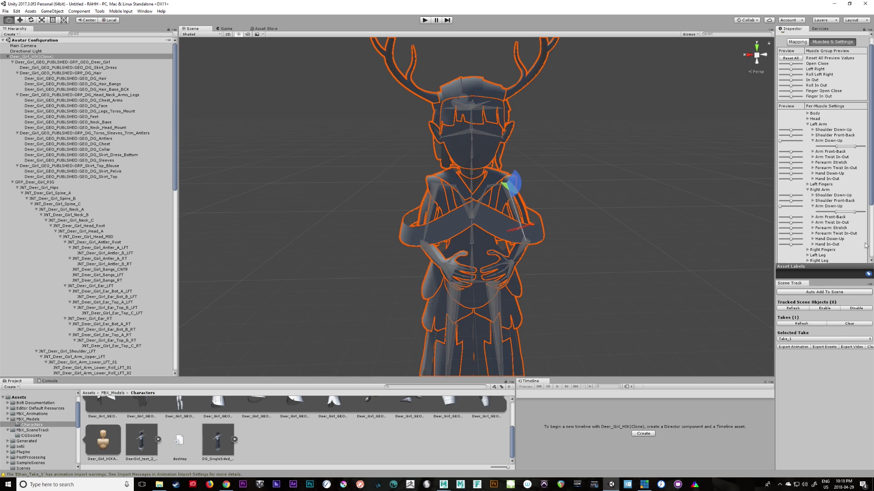
Finish the avatar configuration and select Game_Scene in the scene to bring its timeline back
{"action": "scroll", "coordinate": [865, 246], "scroll_direction": "down", "scroll_amount": 3}
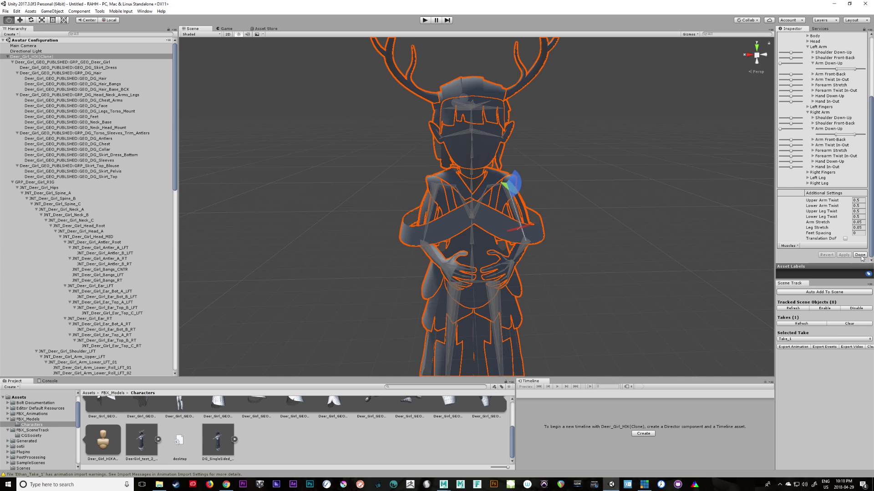
{"action": "left_click", "coordinate": [859, 255]}
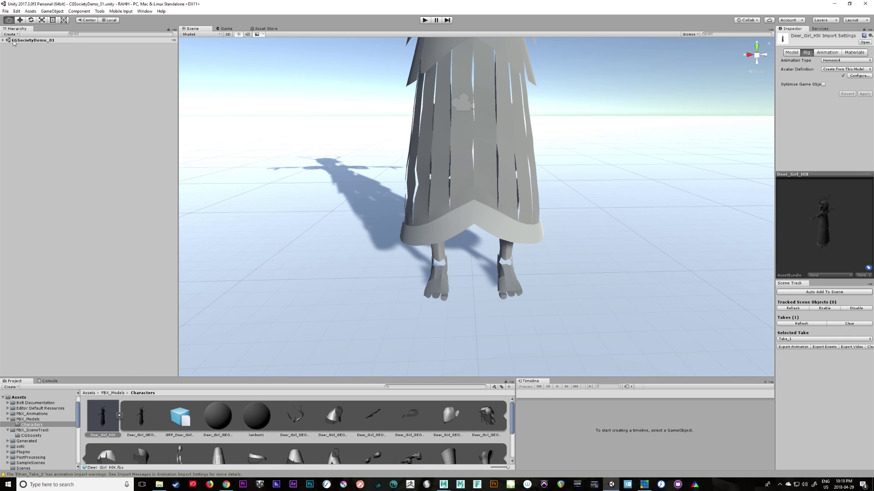
{"action": "scroll", "coordinate": [559, 271], "scroll_direction": "down", "scroll_amount": 4}
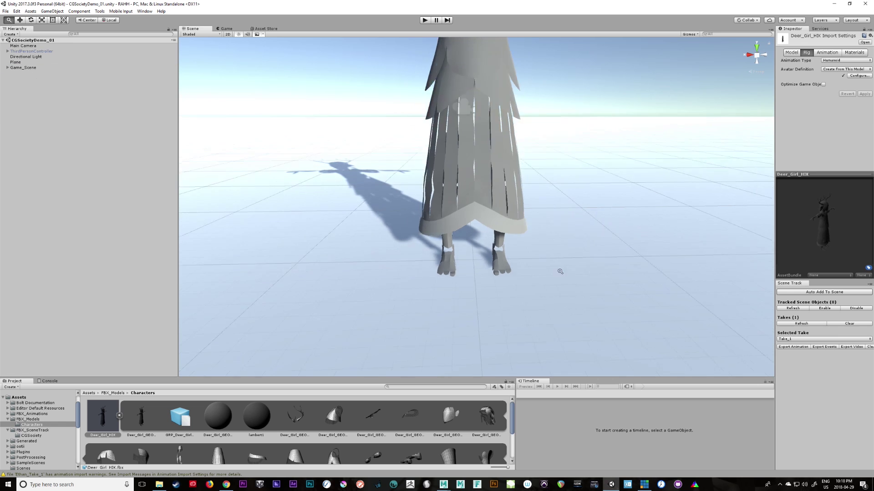
{"action": "middle_click_drag", "start_coordinate": [430, 207], "coordinate": [440, 372]}
{"action": "left_click", "coordinate": [24, 68]}
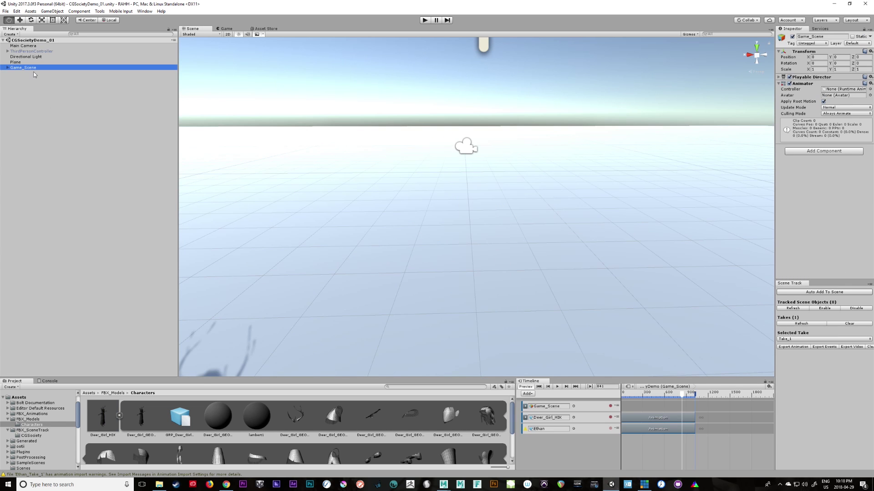
Scrub through the second half of the timeline and examine Deer_Girl_HIK's standing and running arm poses from several sides
{"action": "mouse_move", "coordinate": [667, 395]}
{"action": "left_mouse_down"}
{"action": "mouse_move", "coordinate": [658, 394]}
{"action": "mouse_move", "coordinate": [667, 394]}
{"action": "left_mouse_up"}
{"action": "left_click_drag", "start_coordinate": [642, 333], "coordinate": [417, 299], "text": "alt"}
{"action": "left_click_drag", "start_coordinate": [675, 392], "coordinate": [678, 391]}
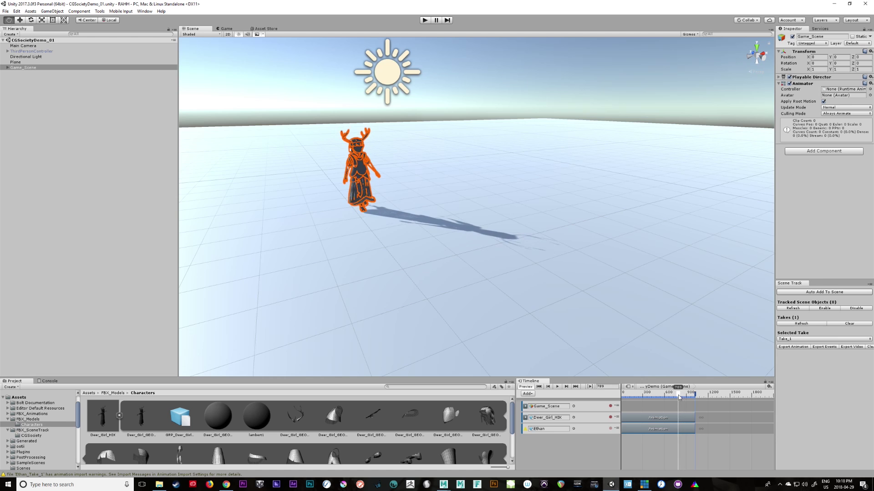
{"action": "left_click_drag", "start_coordinate": [514, 316], "coordinate": [470, 304], "text": "alt"}
{"action": "right_click_drag", "start_coordinate": [470, 304], "coordinate": [740, 395], "text": "alt"}
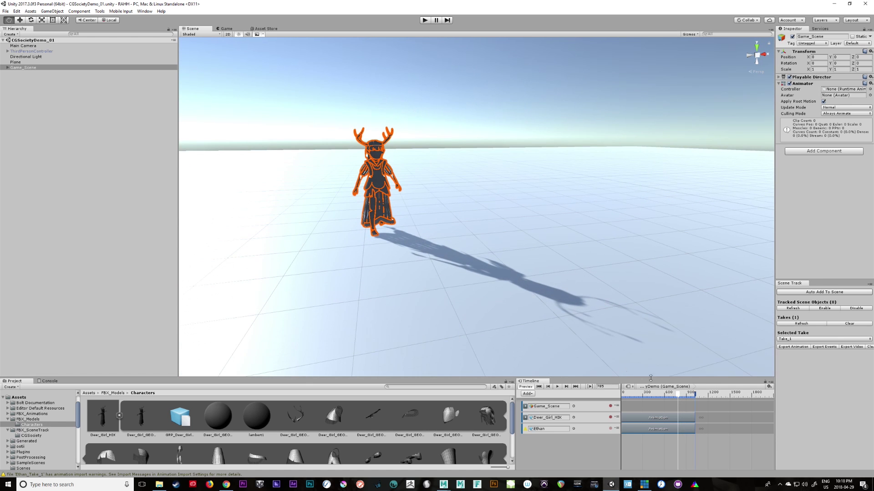
{"action": "left_click", "coordinate": [682, 394]}
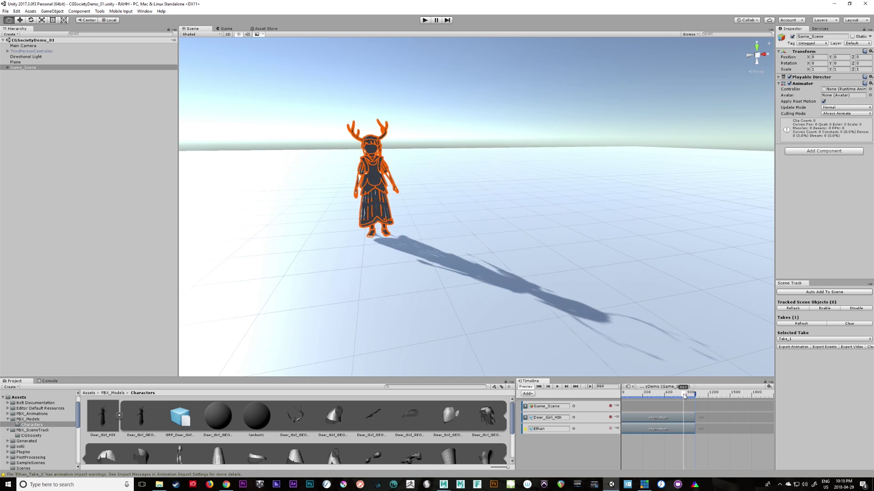
{"action": "left_click_drag", "start_coordinate": [646, 395], "coordinate": [674, 394]}
{"action": "right_click_drag", "start_coordinate": [639, 324], "coordinate": [483, 292], "text": "alt"}
{"action": "left_click_drag", "start_coordinate": [483, 291], "coordinate": [568, 298], "text": "alt"}
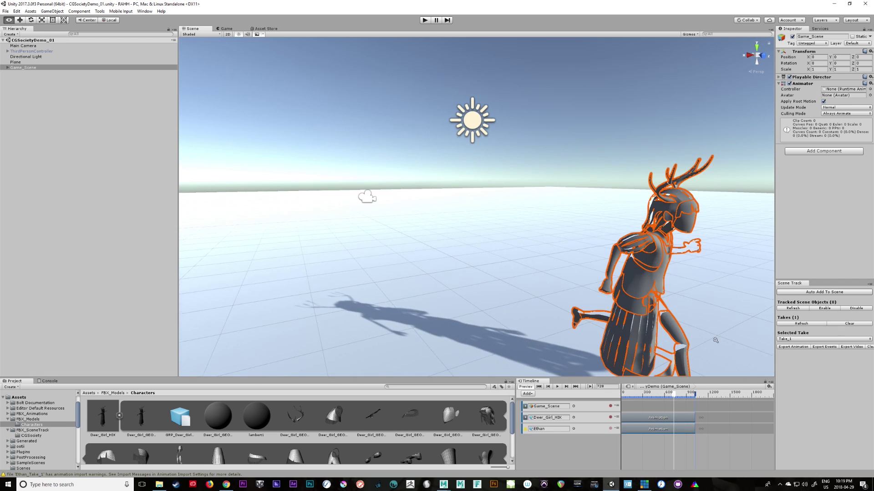
{"action": "right_click_drag", "start_coordinate": [716, 341], "coordinate": [555, 309], "text": "alt"}
{"action": "middle_click_drag", "start_coordinate": [555, 309], "coordinate": [473, 304], "text": "alt"}
{"action": "left_click_drag", "start_coordinate": [474, 304], "coordinate": [512, 305], "text": "alt"}
Move the timeline close to the end of the clip and inspect Deer_Girl_HIK's lowered arms up close from the front
{"action": "left_click_drag", "start_coordinate": [676, 394], "coordinate": [690, 394]}
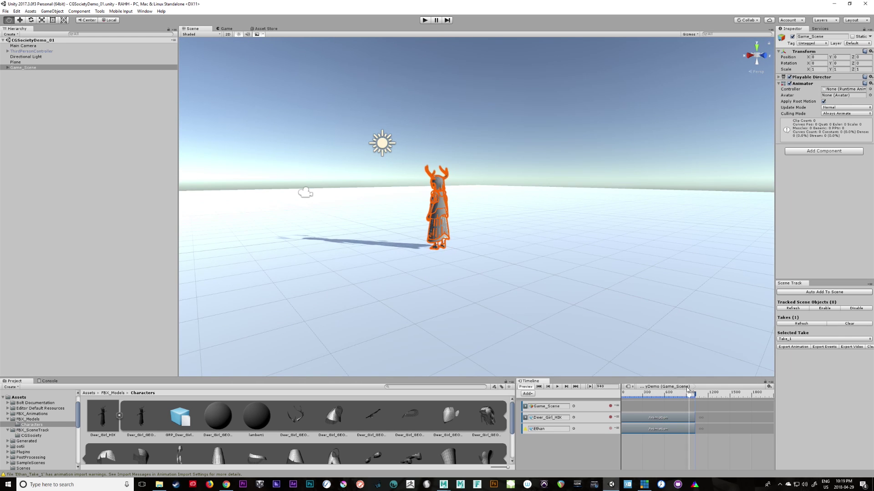
{"action": "left_click_drag", "start_coordinate": [660, 337], "coordinate": [548, 322], "text": "alt"}
{"action": "mouse_move", "coordinate": [548, 322]}
{"action": "right_mouse_down", "text": "alt"}
{"action": "mouse_move", "coordinate": [470, 285]}
{"action": "mouse_move", "coordinate": [561, 314]}
{"action": "right_mouse_up", "text": "alt"}
{"action": "middle_click_drag", "start_coordinate": [561, 314], "coordinate": [624, 332], "text": "alt"}
{"action": "left_click_drag", "start_coordinate": [624, 333], "coordinate": [345, 329], "text": "alt"}
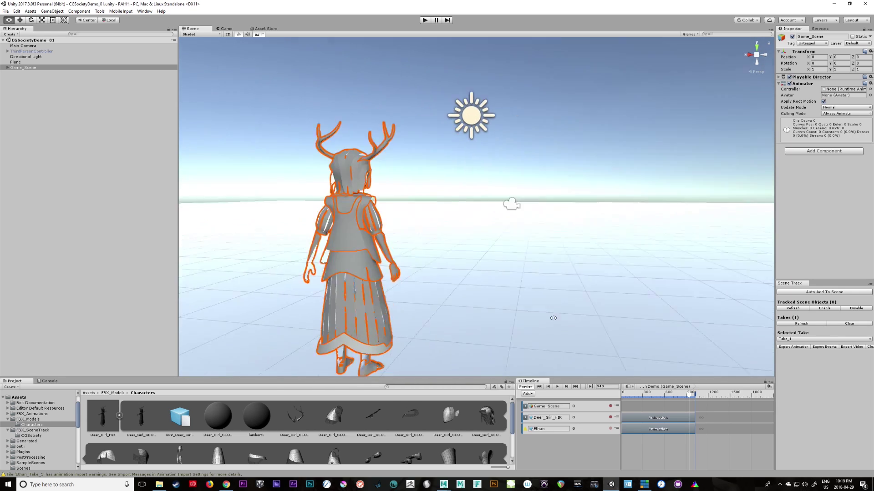
{"action": "right_click_drag", "start_coordinate": [345, 329], "coordinate": [509, 331], "text": "alt"}
{"action": "left_click_drag", "start_coordinate": [509, 332], "coordinate": [666, 248], "text": "alt"}
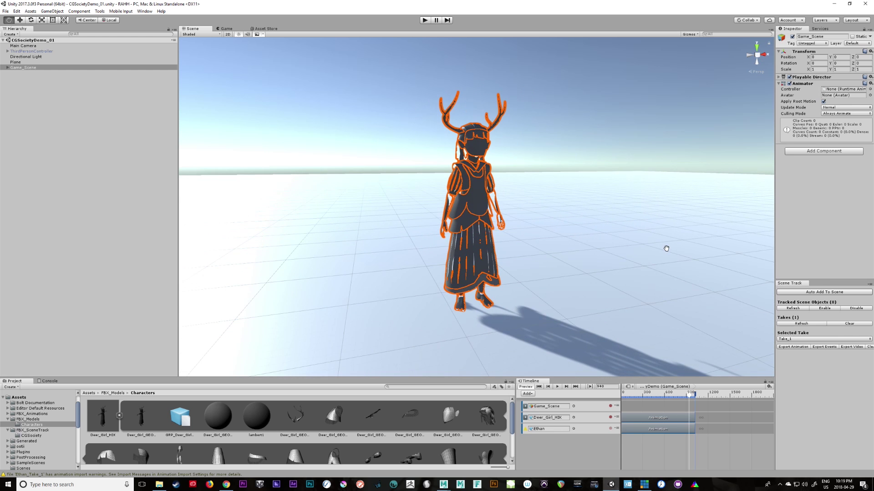